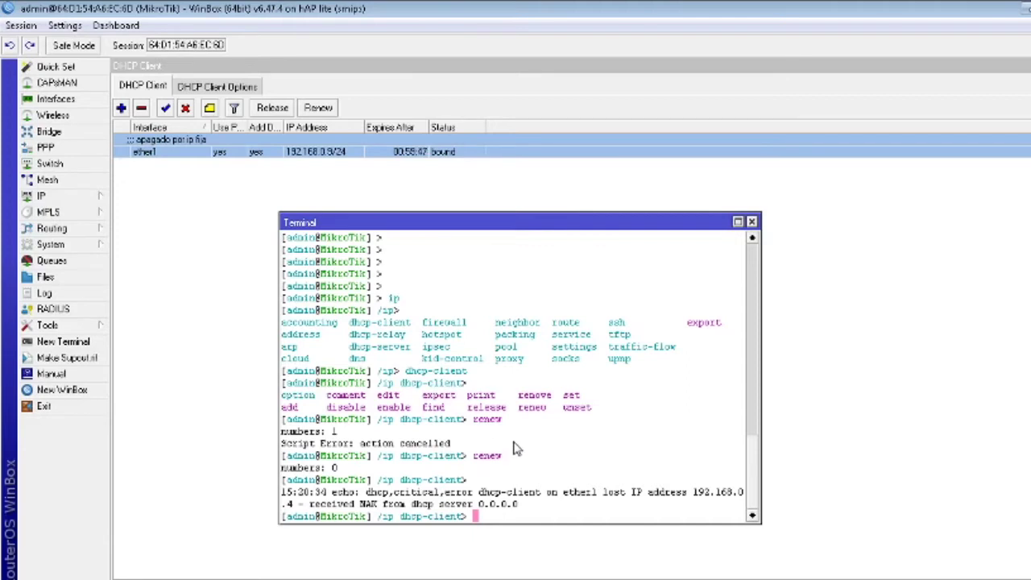
# Move the terminal back up from the ip dhcp-client level to the base level
pyautogui.write('..')
pyautogui.press('Return')
pyautogui.write('..')
pyautogui.press('Return')
pyautogui.write('..')
pyautogui.press('Return')
# Run the single-line command ip dhcp-client renew 0 in the terminal
pyautogui.write('ip ')
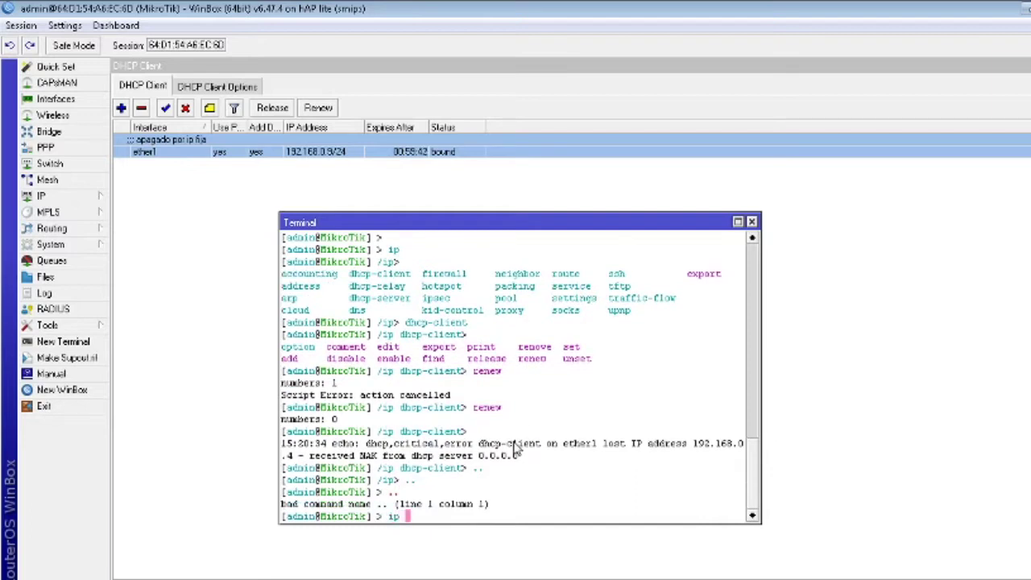
pyautogui.write('dhcp-c')
pyautogui.press('Tab')
pyautogui.write('re')
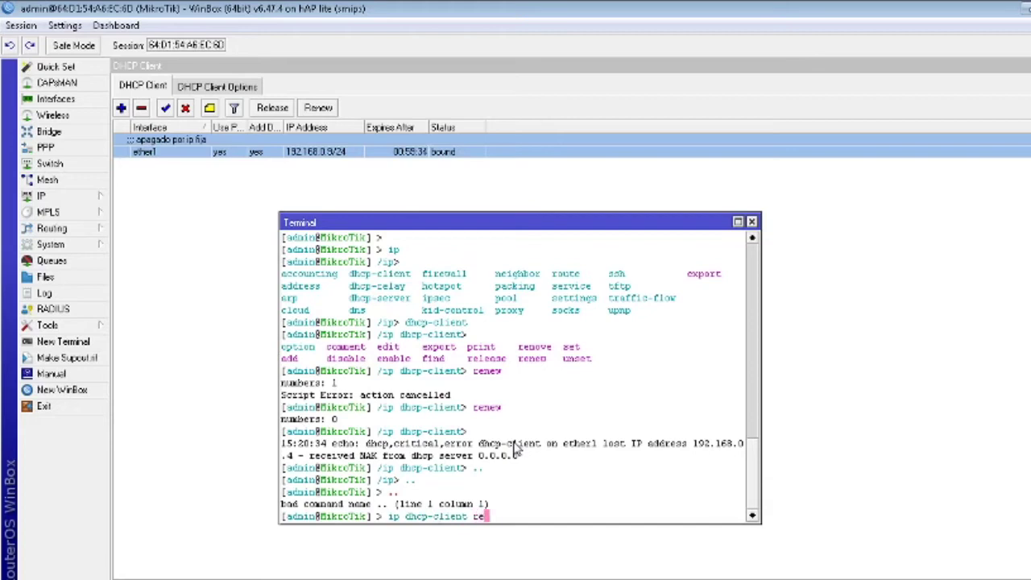
pyautogui.write('new 0')
pyautogui.press('Return')
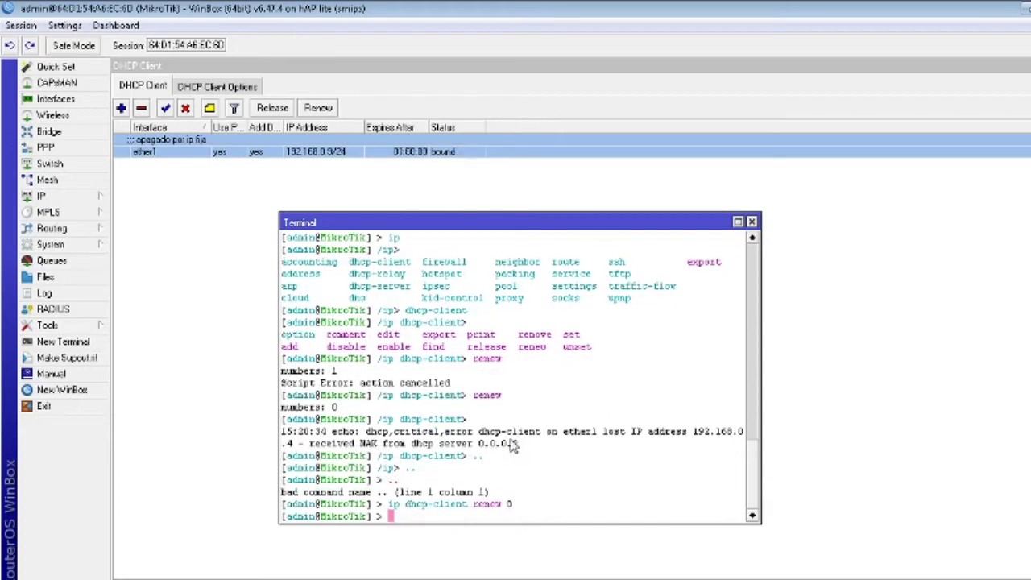
# Copy the executed ip dhcp-client renew 0 command from the terminal output
pyautogui.moveTo(387, 505); pyautogui.dragTo(504, 505)
pyautogui.rightClick(509, 510)
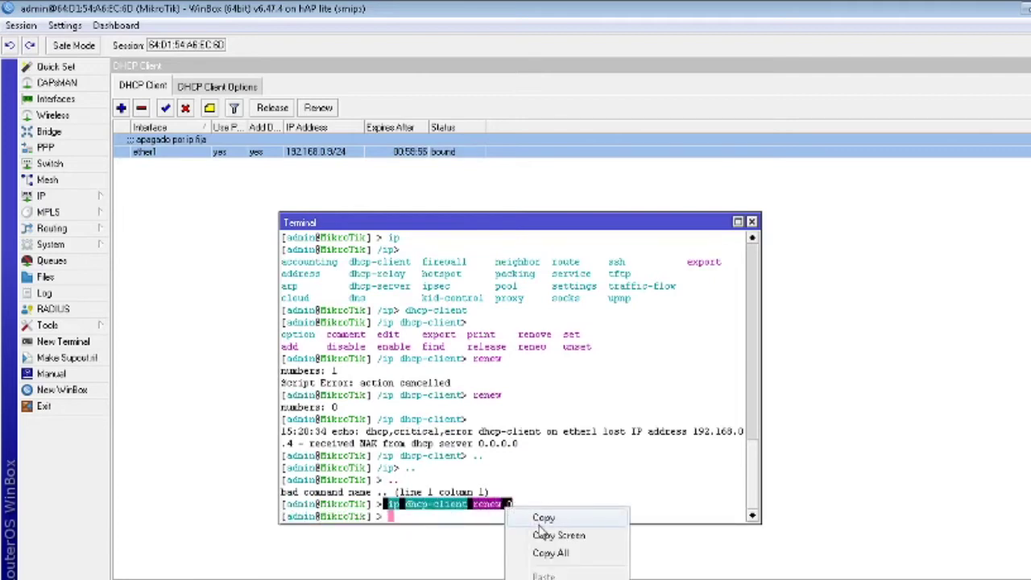
pyautogui.click(538, 518)
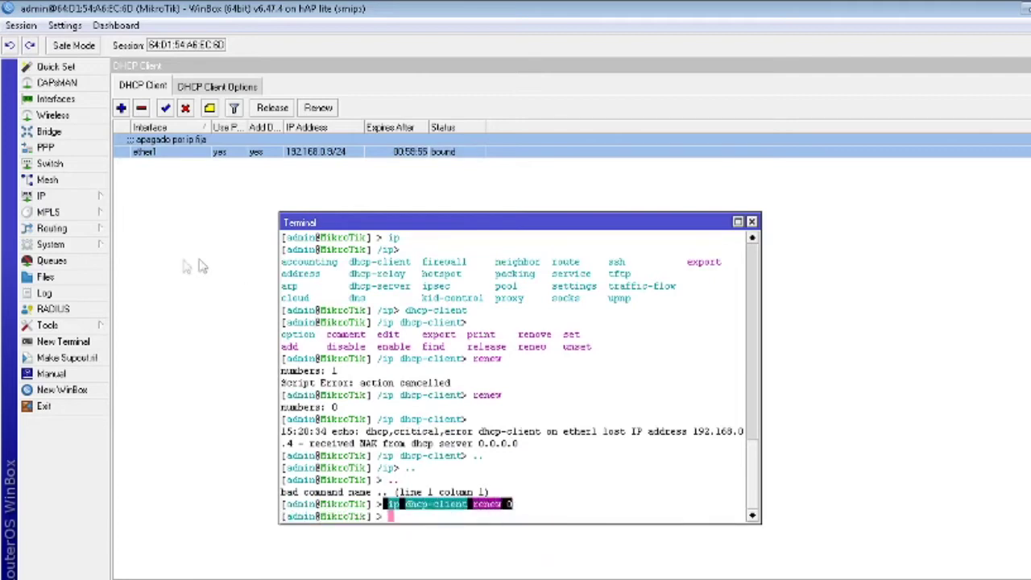
# Create a new entry in the system Scheduler with its start date set to Oct/19/2000
pyautogui.click(84, 232)
pyautogui.moveTo(88, 246)
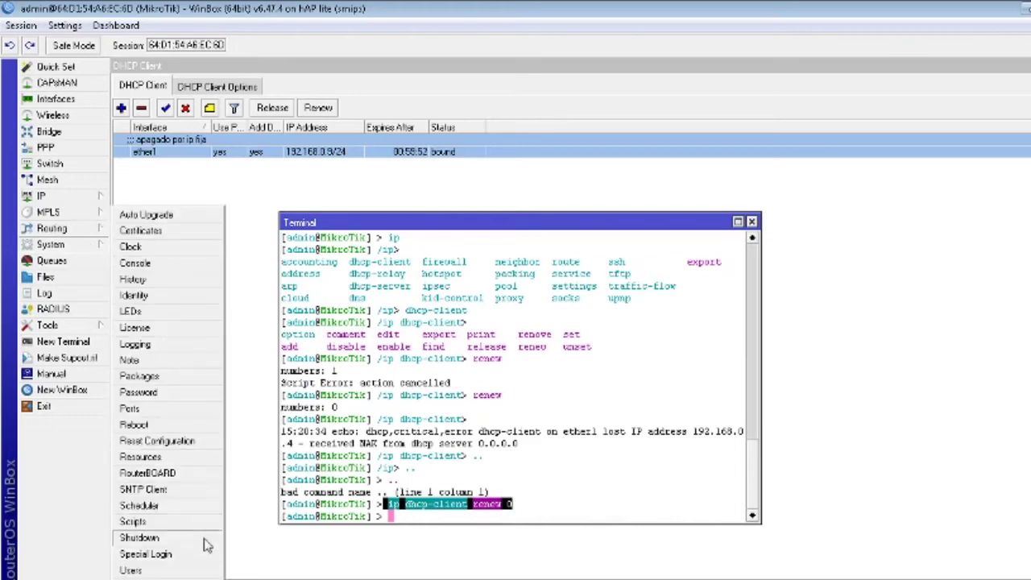
pyautogui.click(190, 506)
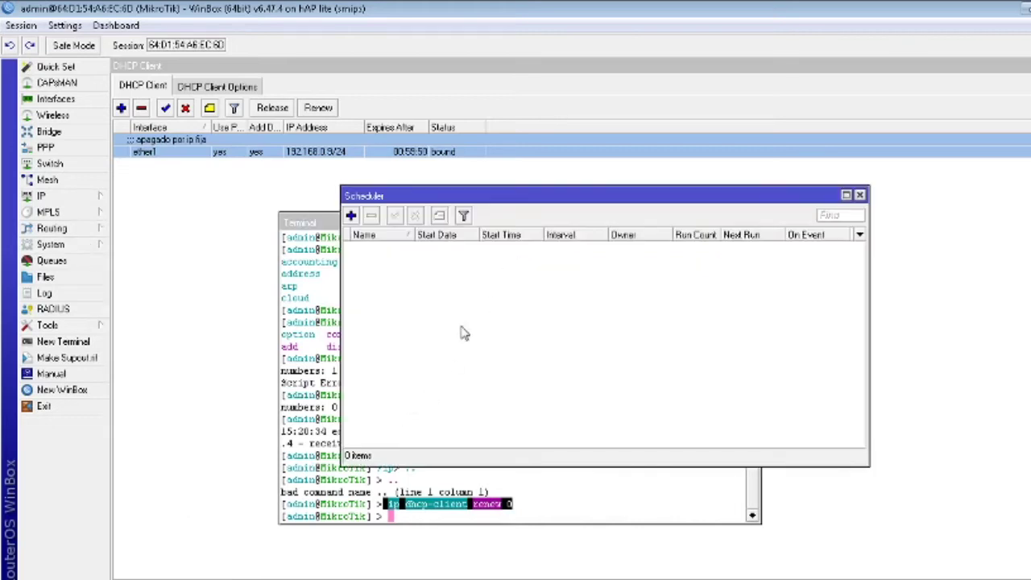
pyautogui.click(352, 217)
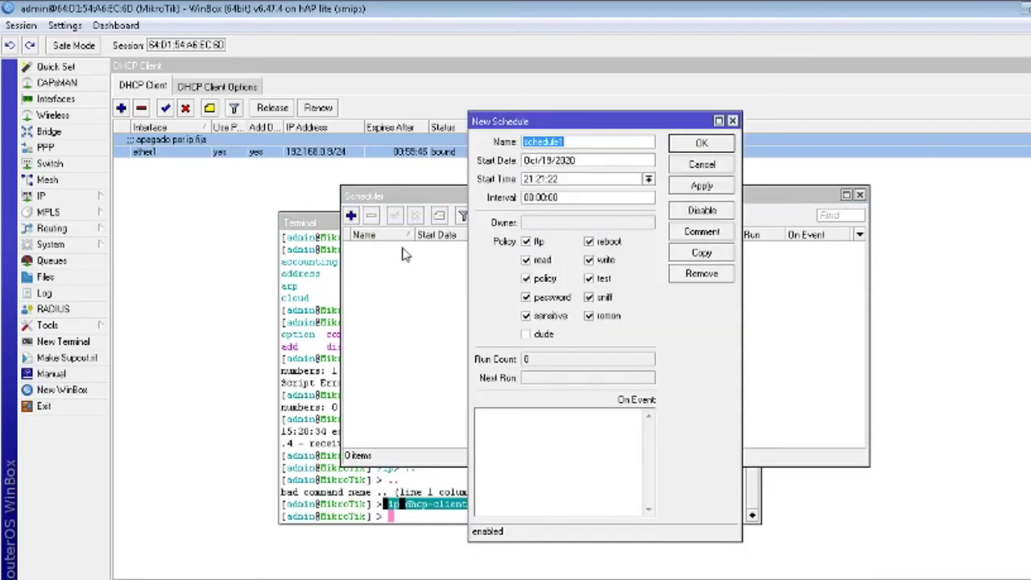
pyautogui.click(595, 161)
pyautogui.press('BackSpace')
pyautogui.press('BackSpace')
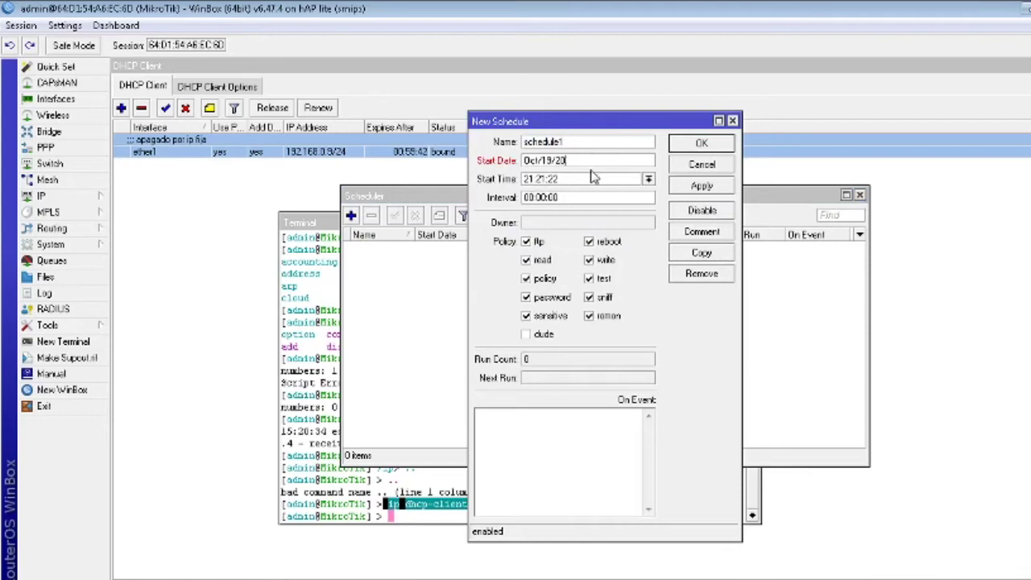
pyautogui.write('00')
# Set the schedule's interval to 00:30:00, paste ip dhcp-client renew 0 as its On Event script, and apply
pyautogui.doubleClick(537, 198)
pyautogui.click(591, 444)
pyautogui.hotkey('ctrl', 'v')
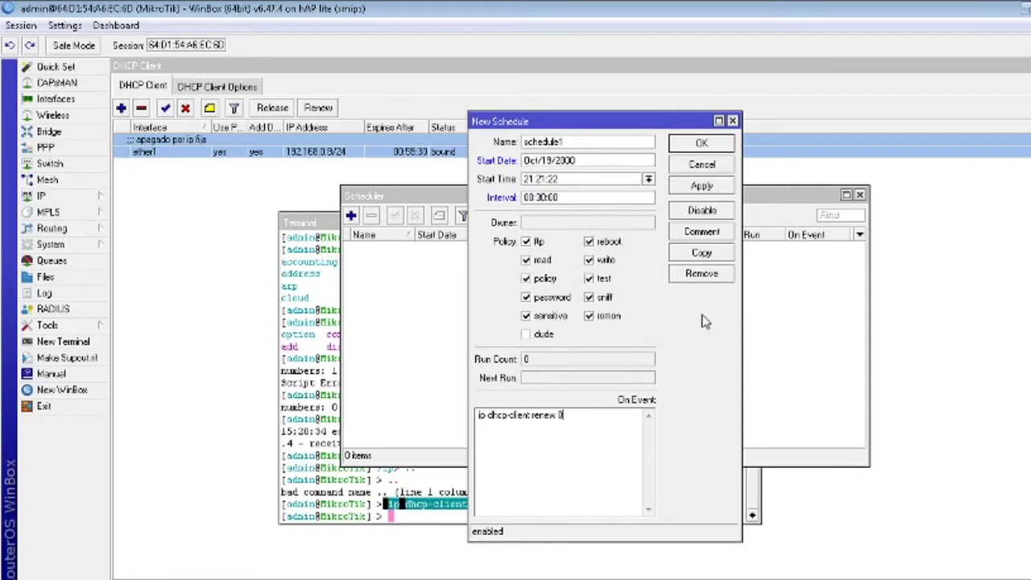
pyautogui.click(702, 186)
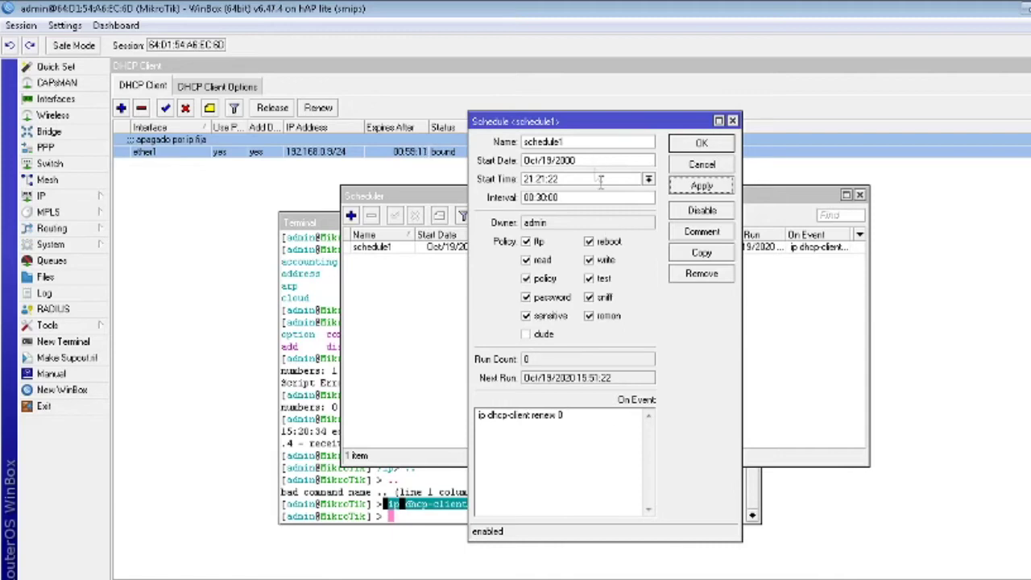
# Replace the schedule's name with the copied On Event command, ip dhcp-client renew 0, and apply the change
pyautogui.click(623, 427)
pyautogui.hotkey('ctrl', 'a')
pyautogui.rightClick(571, 450)
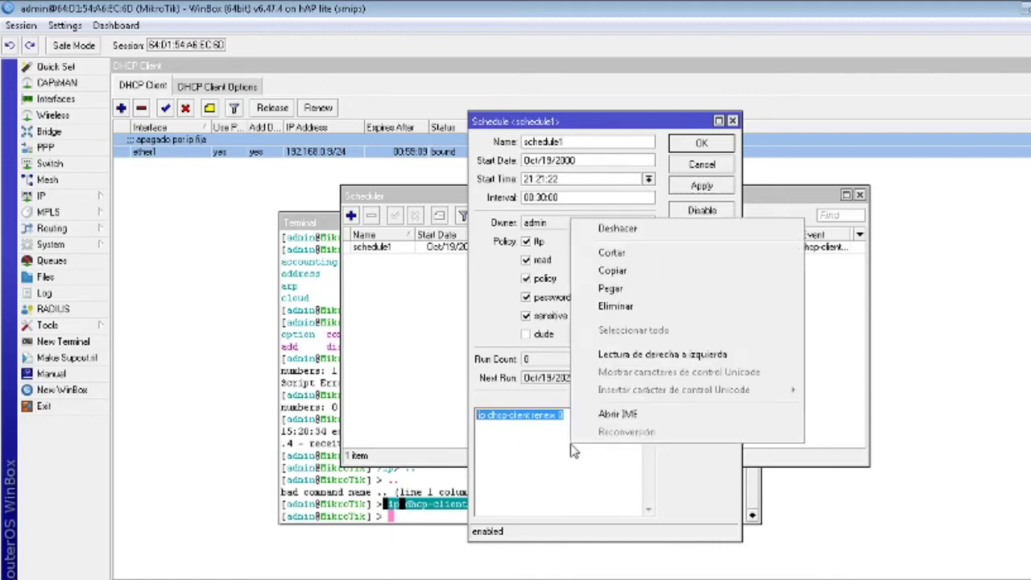
pyautogui.click(654, 274)
pyautogui.doubleClick(615, 144)
pyautogui.rightClick(615, 144)
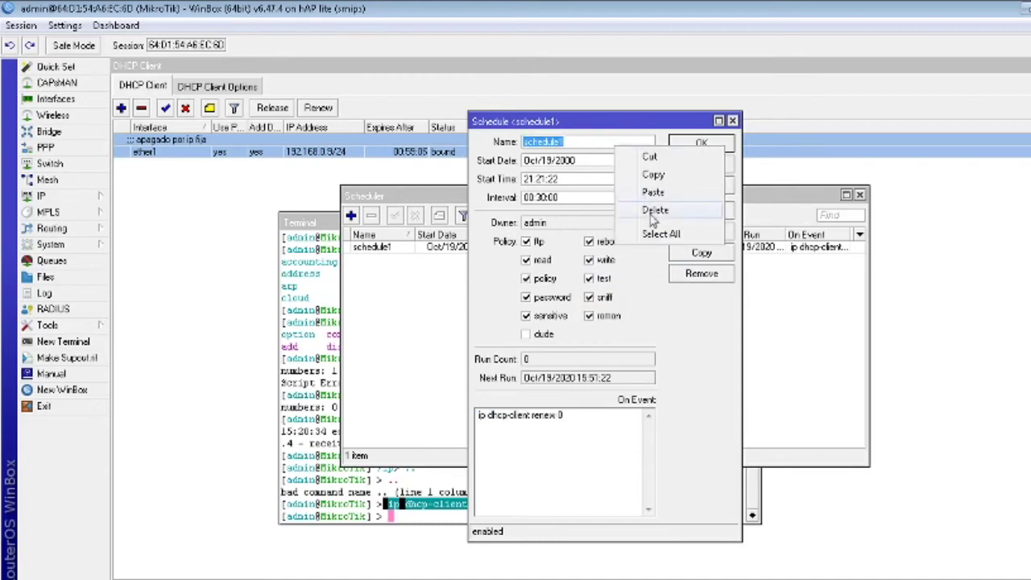
pyautogui.click(652, 201)
pyautogui.click(700, 186)
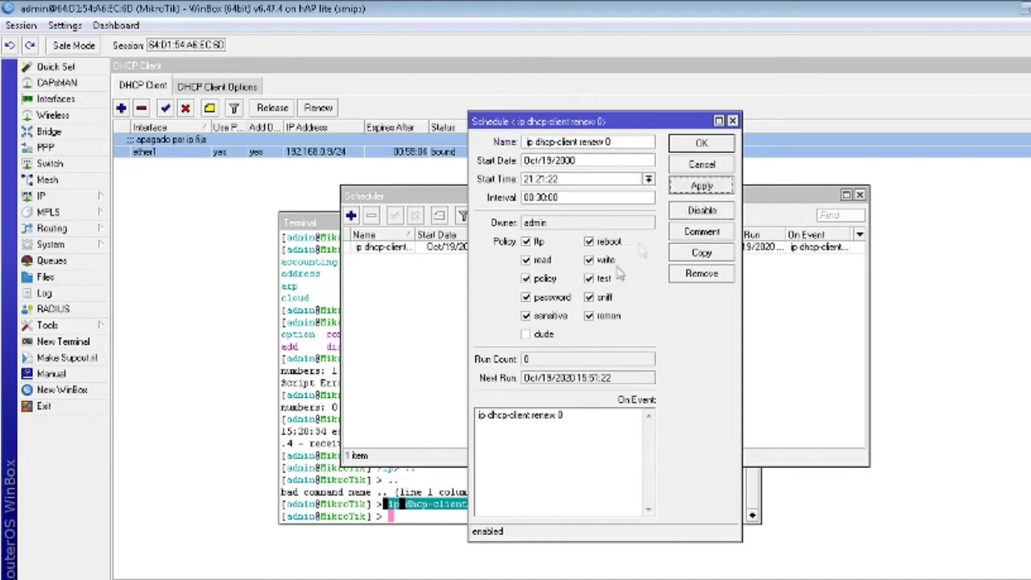
# Turn the schedule's dude policy on and off again, and confirm the schedule
pyautogui.click(551, 337)
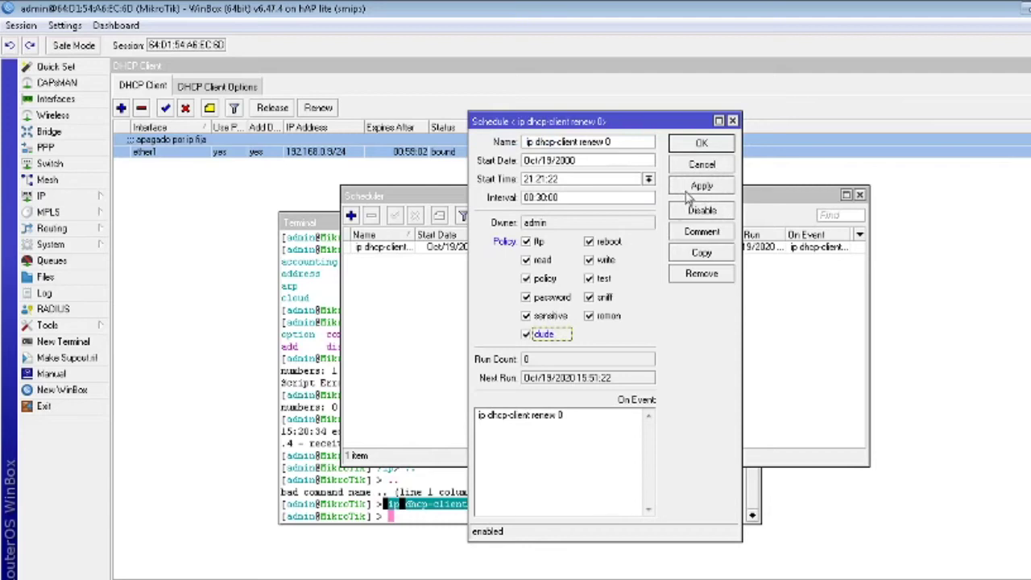
pyautogui.press('space')
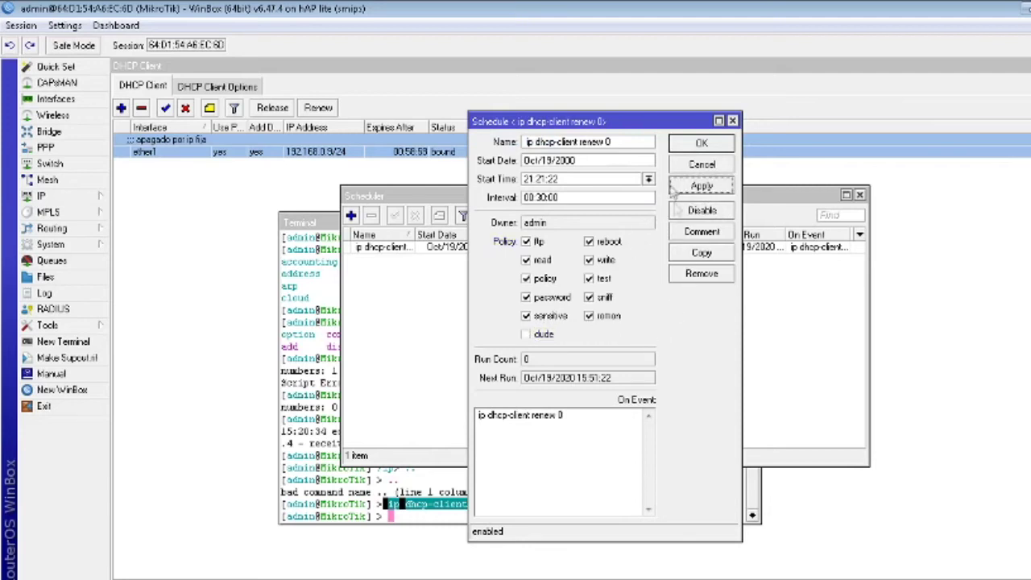
pyautogui.click(697, 144)
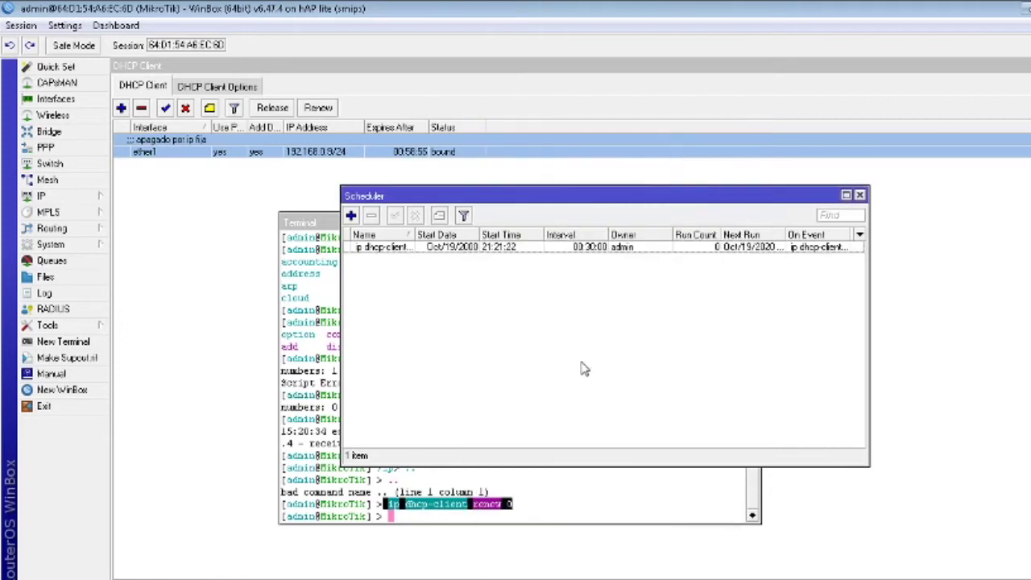
# Open a new terminal, enter the ip dhcp-client level, and print the DHCP client entries
pyautogui.click(103, 341)
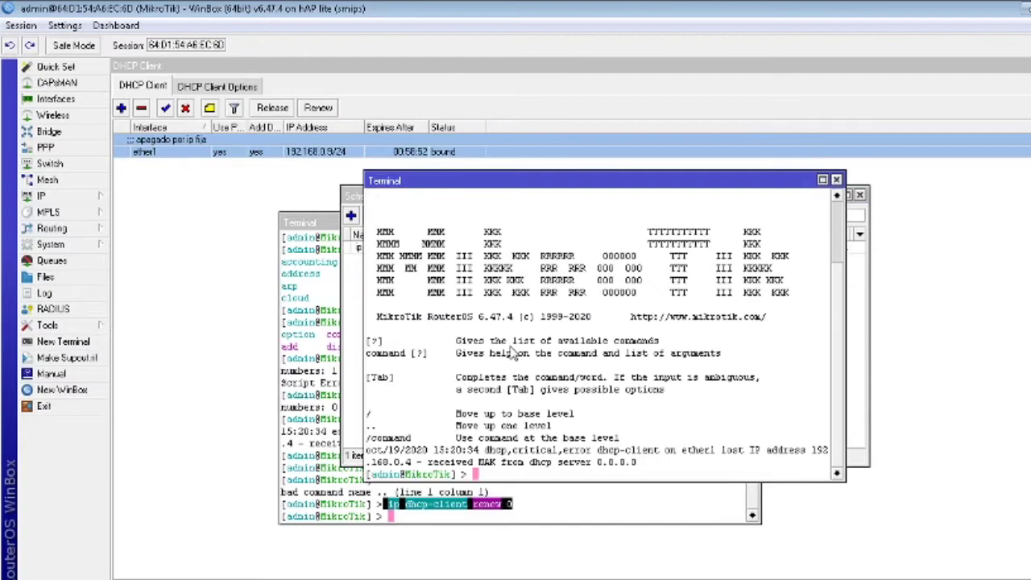
pyautogui.write('ip')
pyautogui.press('Return')
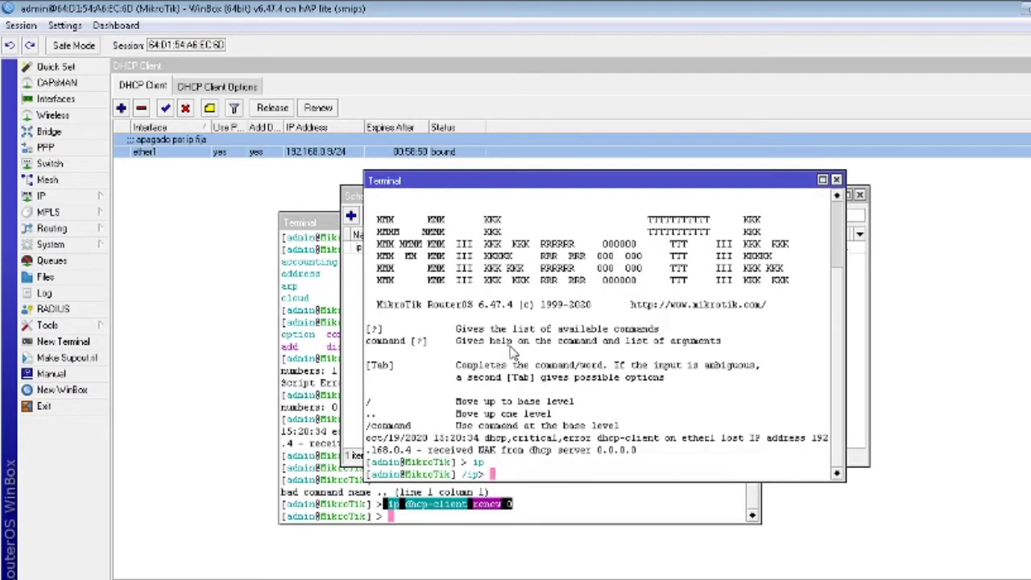
pyautogui.write('dhcp-c')
pyautogui.press('Tab')
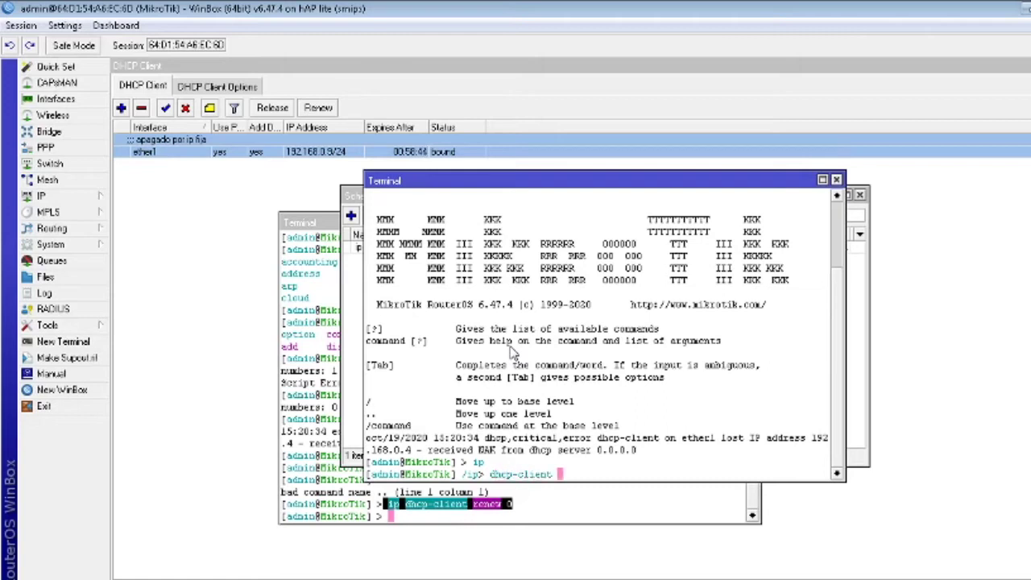
pyautogui.press('Return')
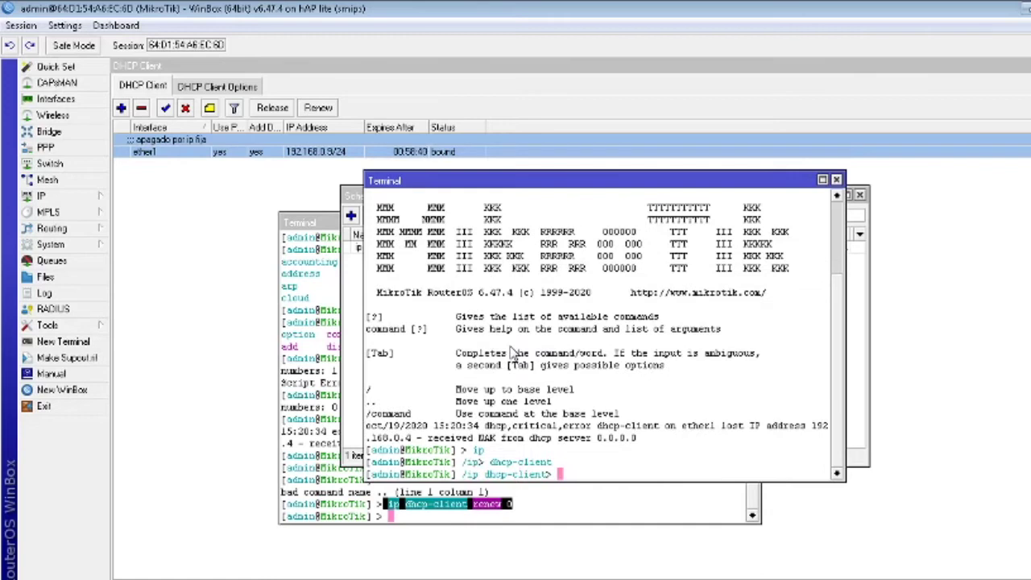
pyautogui.write('print')
pyautogui.press('Return')
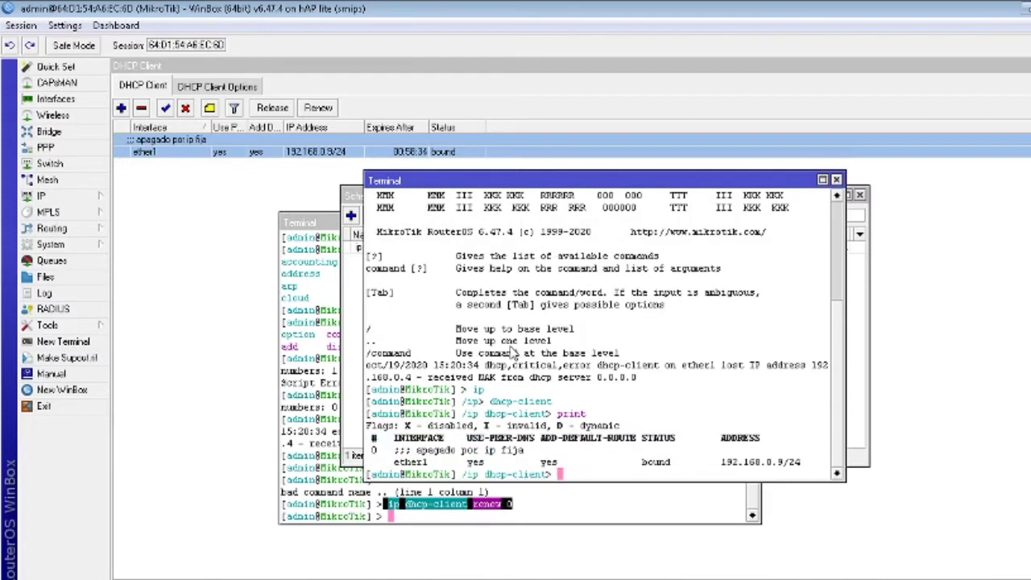
# Return the new terminal from ip dhcp-client to the base level
pyautogui.write('..')
pyautogui.press('Return')
pyautogui.write('..')
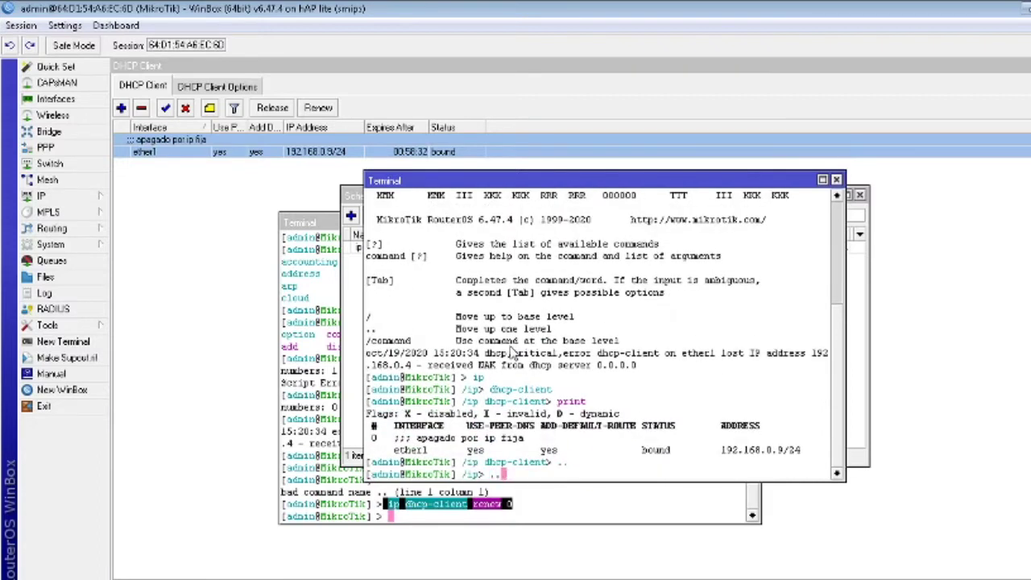
pyautogui.press('Return')
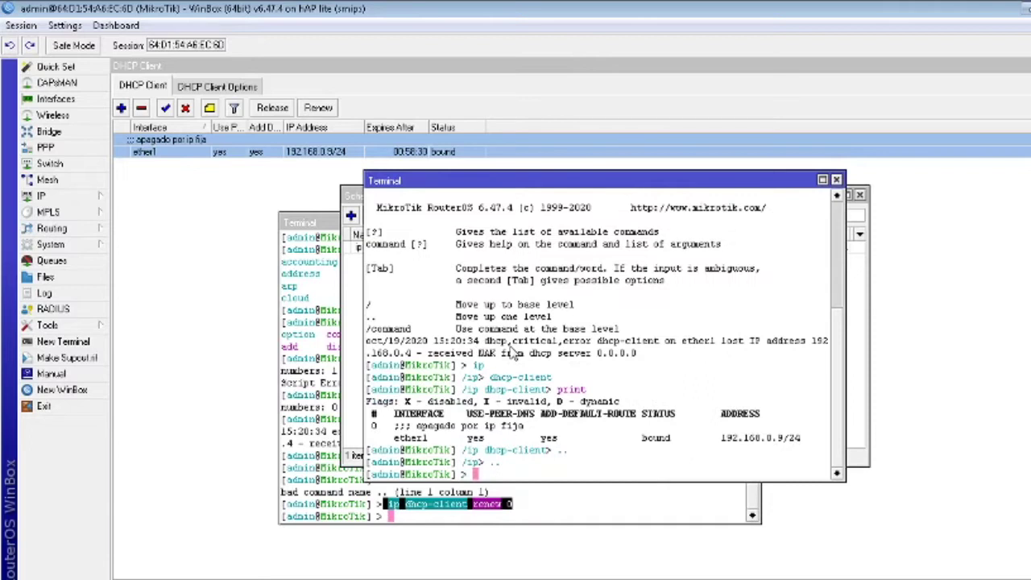
# Enter the system scheduler level in the terminal and print its entries
pyautogui.write('system')
pyautogui.press('Return')
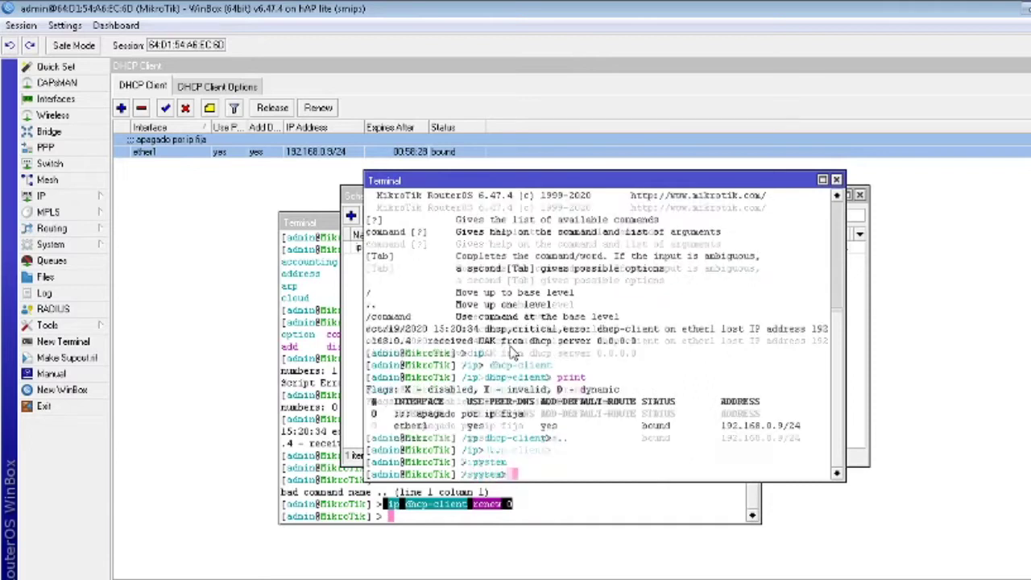
pyautogui.write('sc')
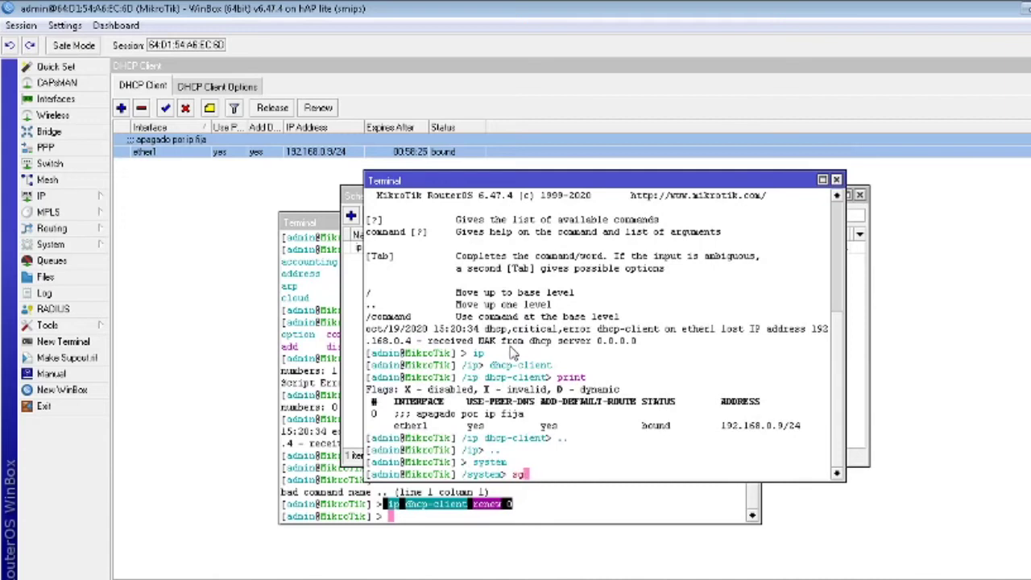
pyautogui.write('he')
pyautogui.press('BackSpace')
pyautogui.write('heduler')
pyautogui.press('Return')
pyautogui.write('print')
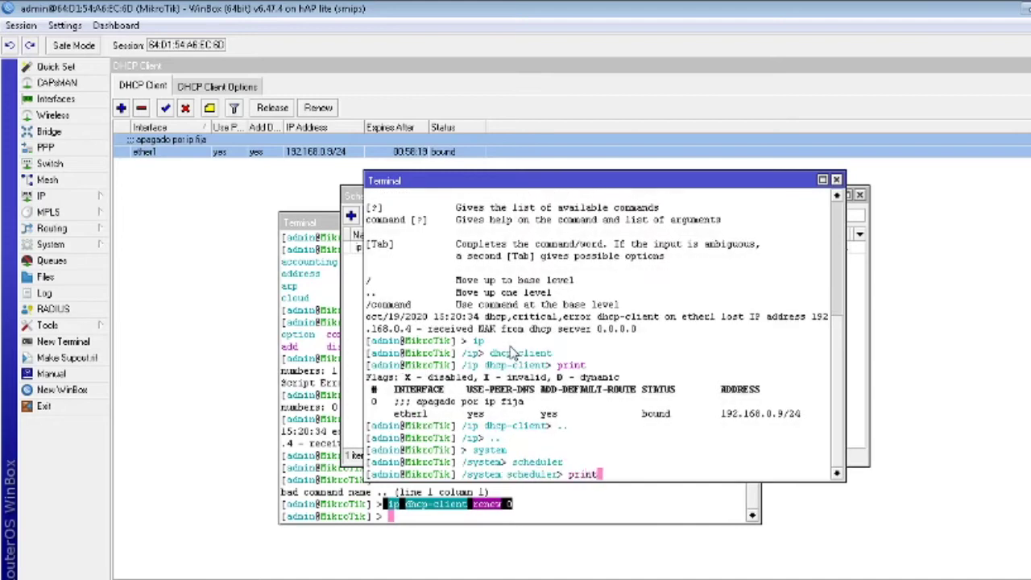
pyautogui.press('Return')
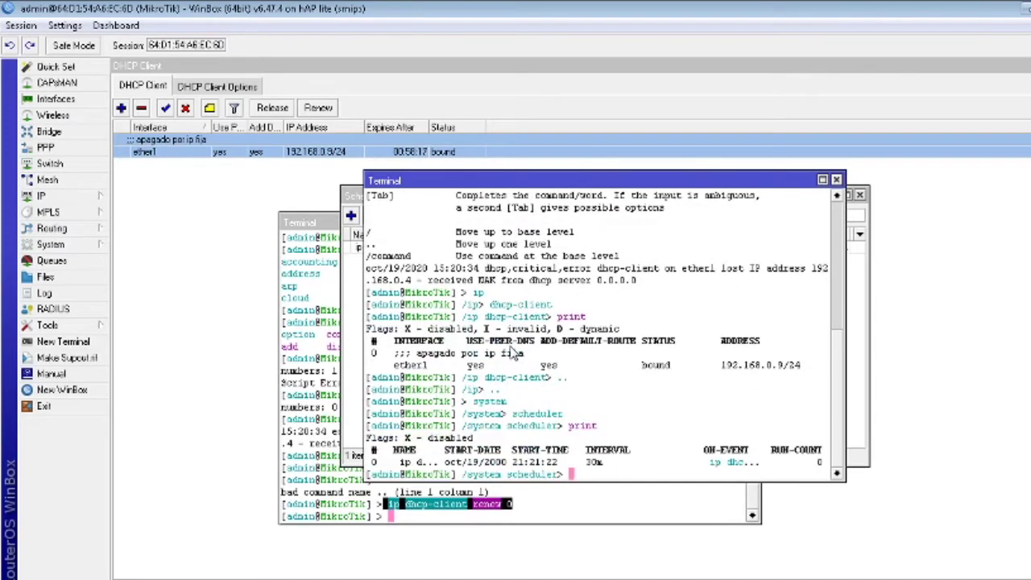
# Export the scheduler configuration in the terminal and copy the /system scheduler block with its add command
pyautogui.write('export')
pyautogui.press('Return')
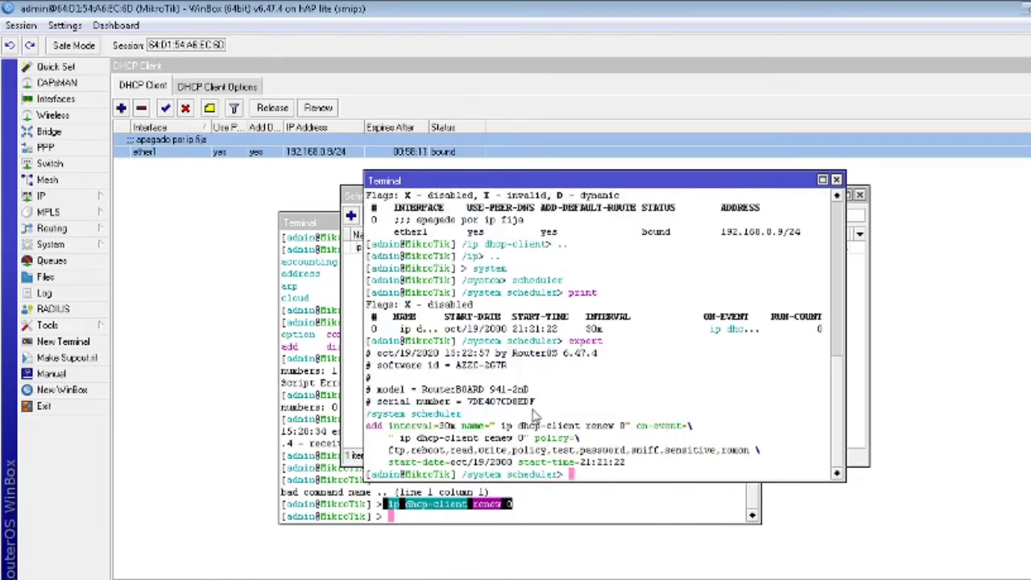
pyautogui.moveTo(368, 416); pyautogui.dragTo(629, 464)
pyautogui.rightClick(617, 429)
pyautogui.click(632, 441)
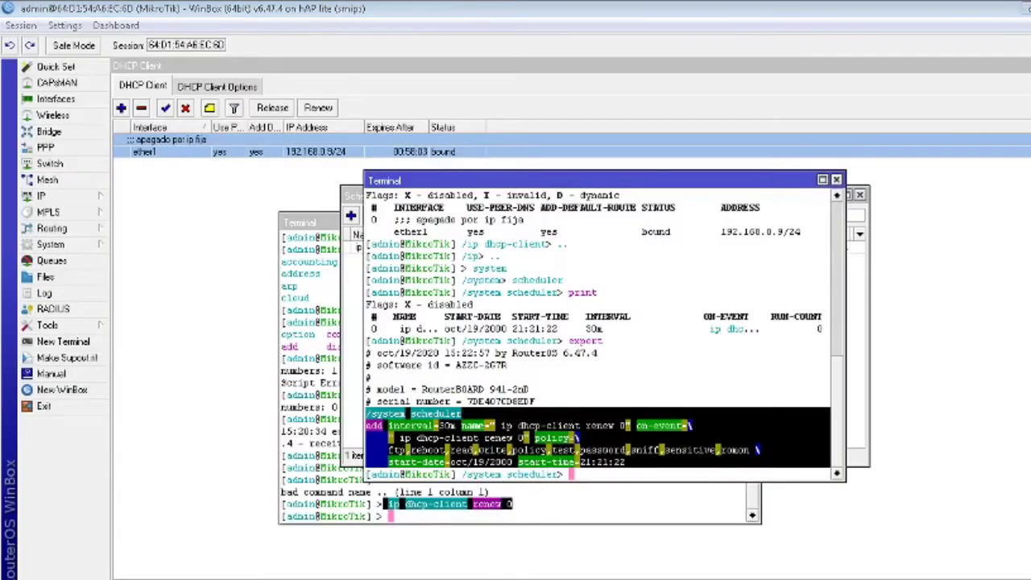
# Switch to the scheduler text file in Notepad, paste the copied scheduler block between the comments, and save the file
pyautogui.hotkey('alt', 'Tab')
pyautogui.rightClick(445, 248)
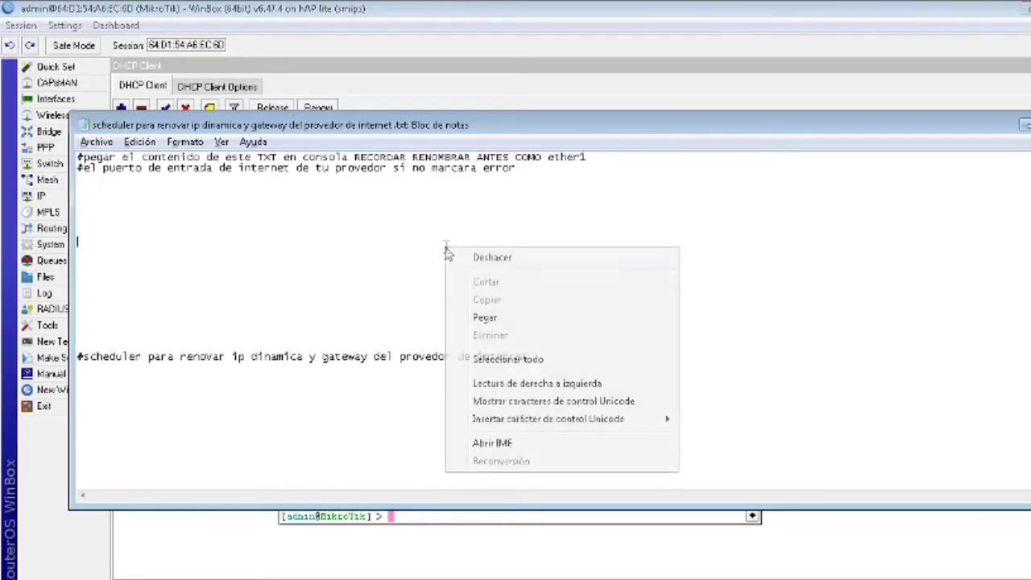
pyautogui.click(524, 323)
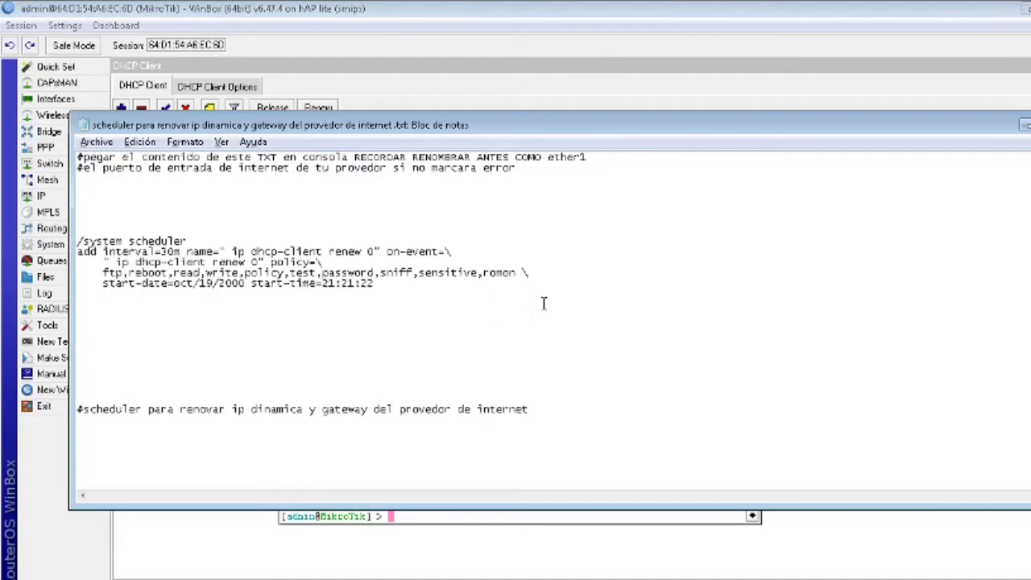
pyautogui.click(95, 142)
pyautogui.click(142, 197)
pyautogui.moveTo(319, 315); pyautogui.dragTo(196, 189)
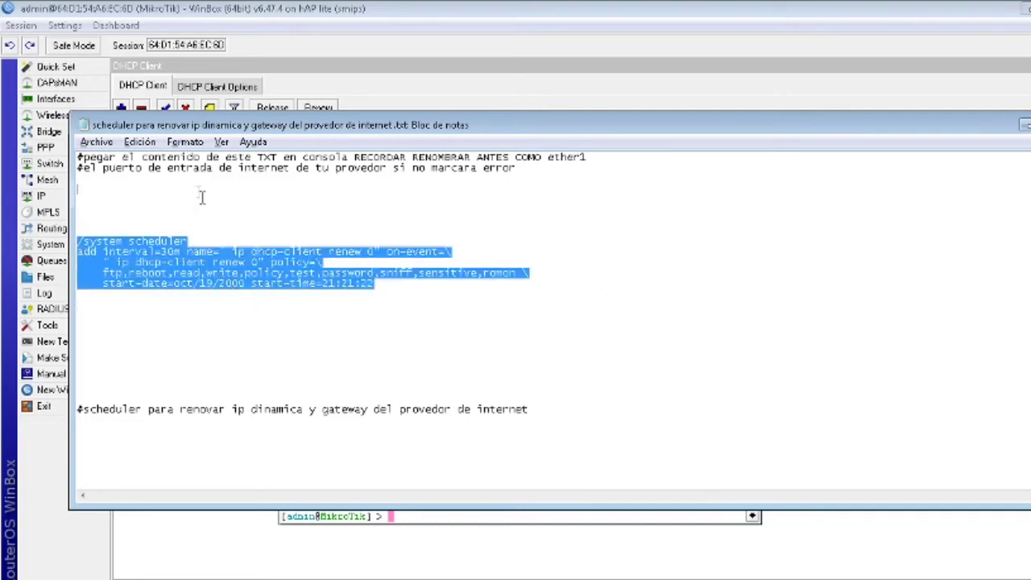
pyautogui.click(440, 326)
pyautogui.click(444, 344)
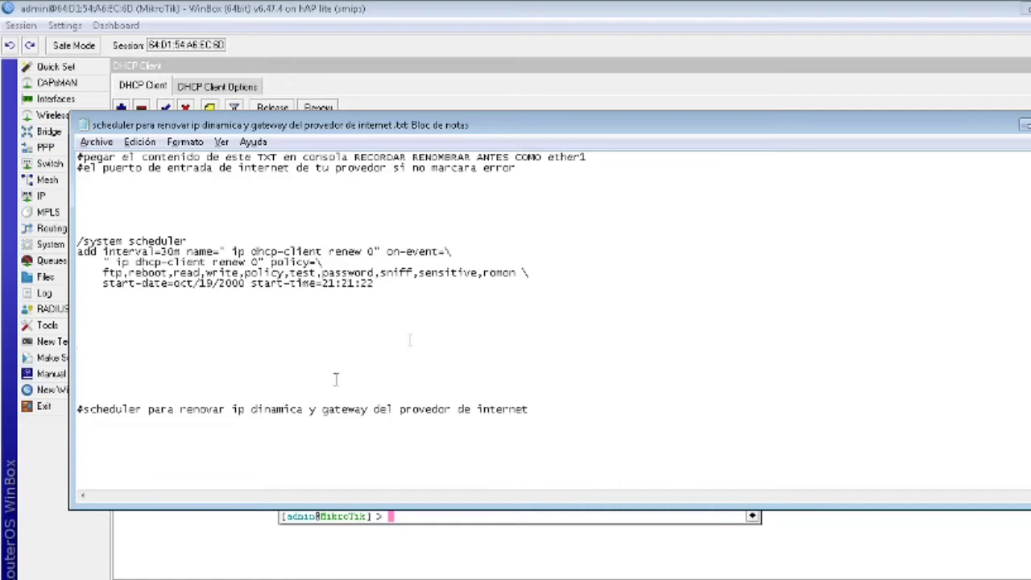
# Add the comment "# los # son para que no afecte la consola no quitar" below the scheduler block and save the text file
pyautogui.moveTo(86, 409); pyautogui.dragTo(81, 410)
pyautogui.hotkey('ctrl', 'c')
pyautogui.click(101, 357)
pyautogui.hotkey('ctrl', 'v')
pyautogui.write('los # son para que no a')
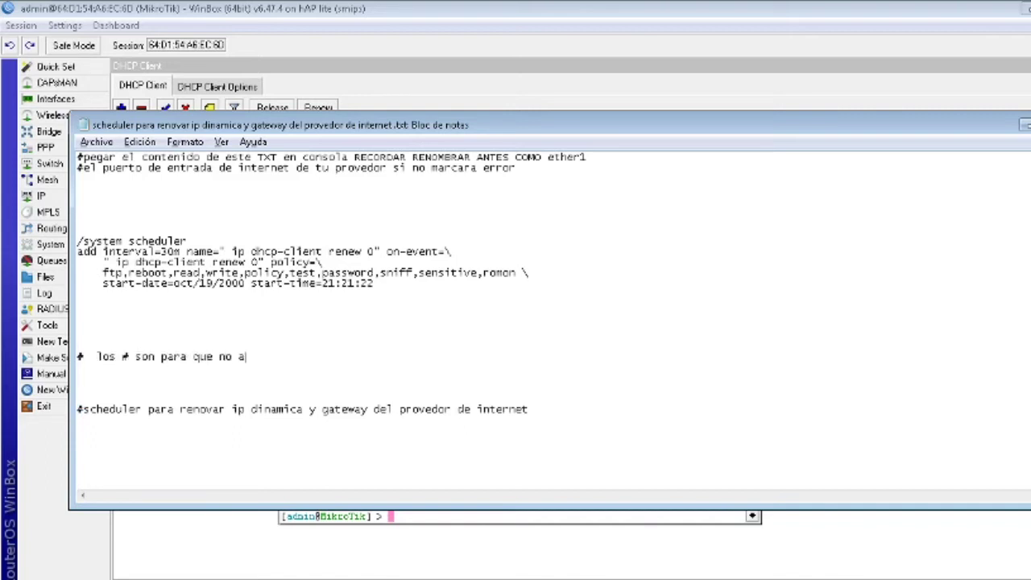
pyautogui.write('fecte la consola no quitar')
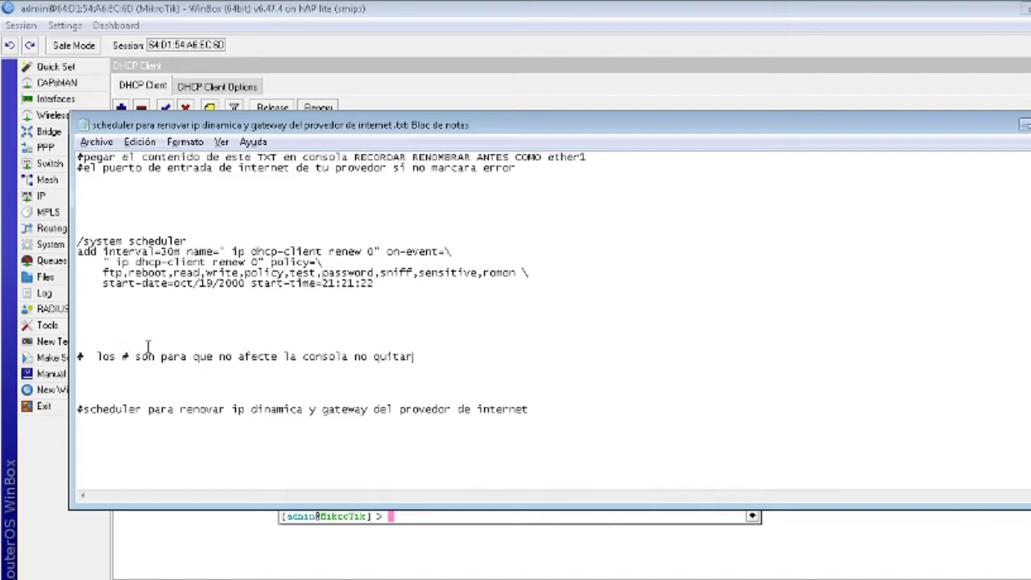
pyautogui.click(98, 144)
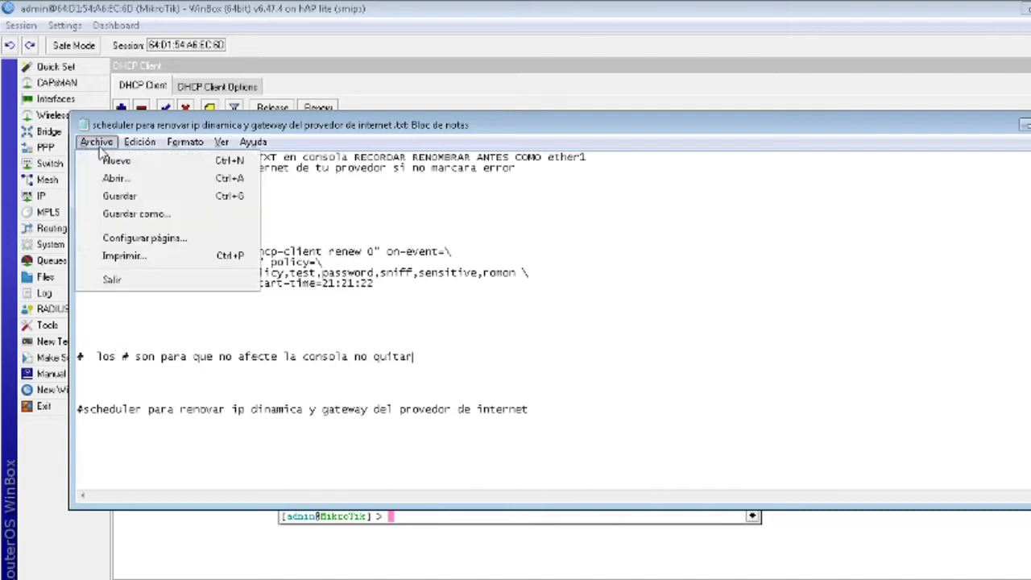
pyautogui.click(142, 197)
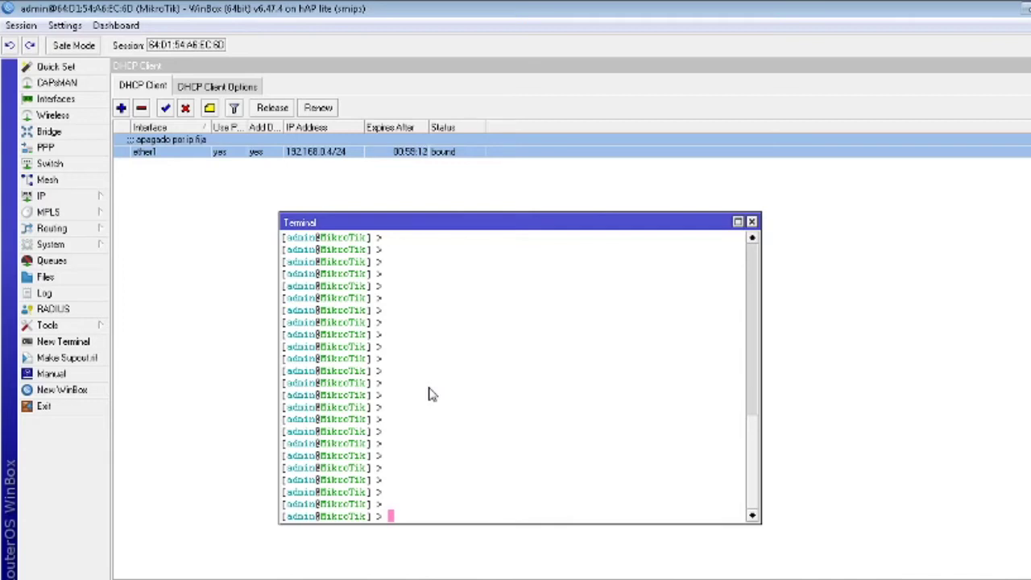
# Enter the ip dhcp-client level in the WinBox terminal, listing the available options at the ip and dhcp-client levels
pyautogui.write('ip')
pyautogui.press('Return')
pyautogui.press('Tab')
pyautogui.press('Tab')
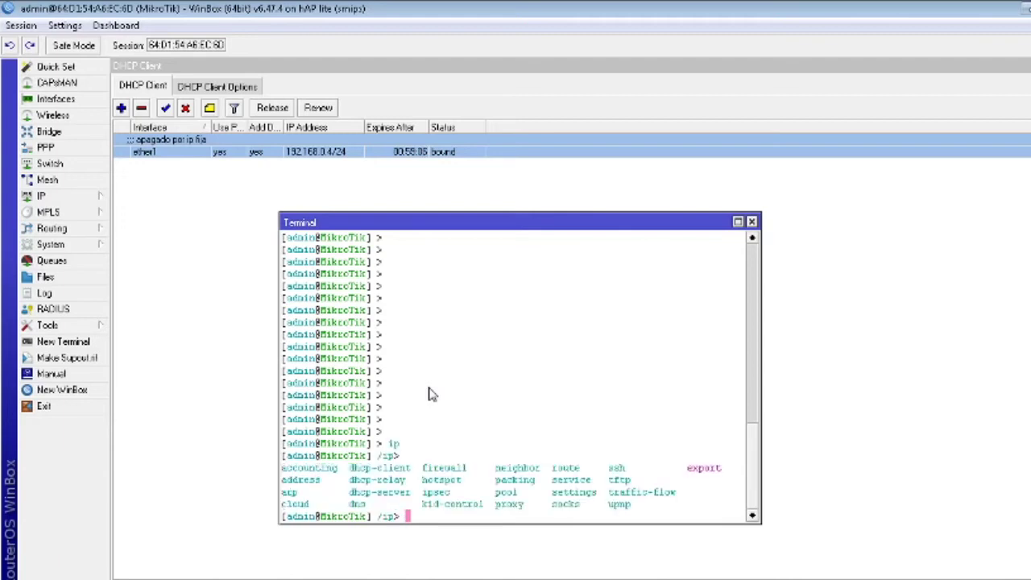
pyautogui.write('dhcp-client')
pyautogui.press('Return')
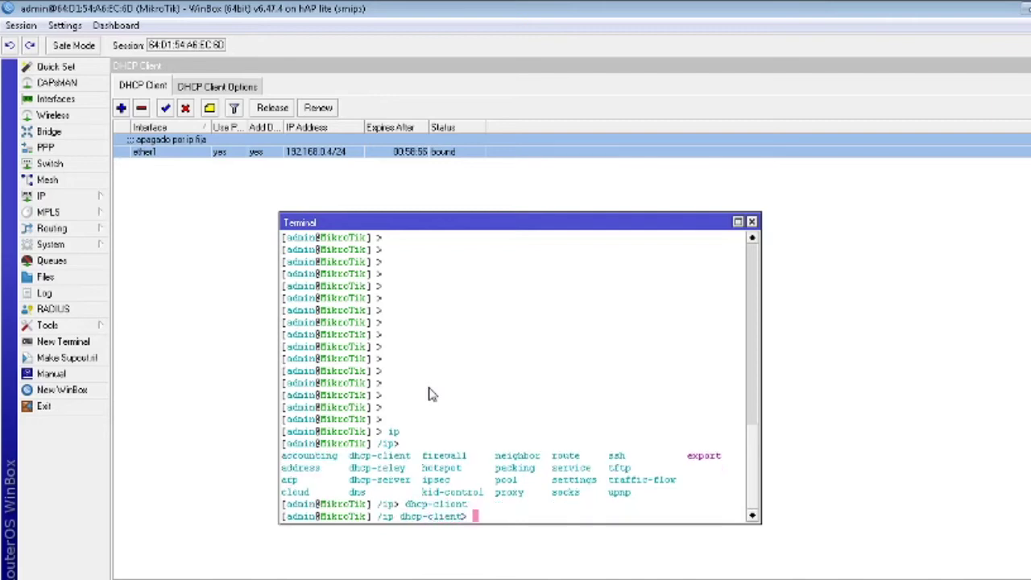
pyautogui.press('Tab')
pyautogui.press('Tab')
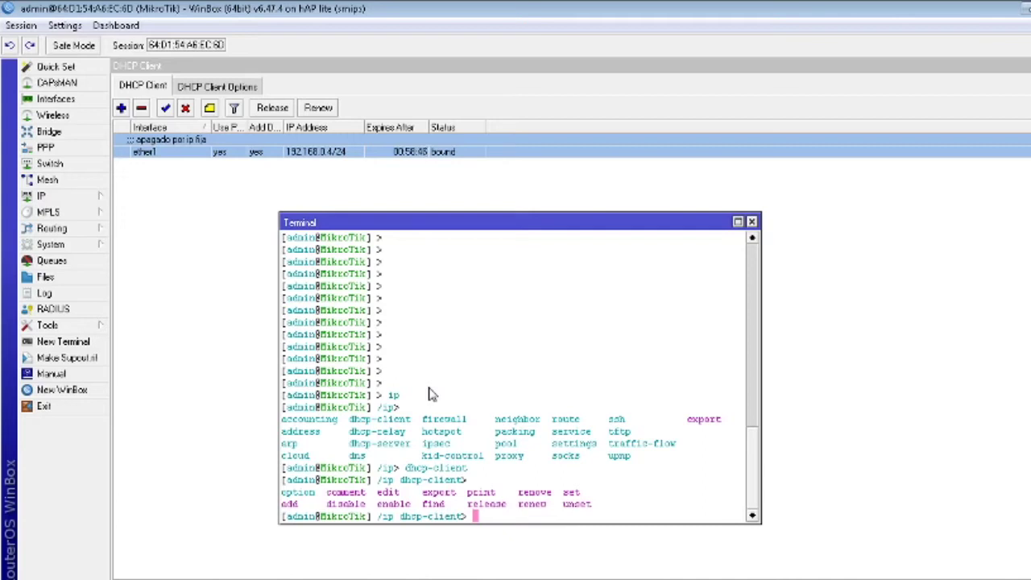
# Try to renew DHCP client number 1 with the renew command
pyautogui.write('renew')
pyautogui.press('Return')
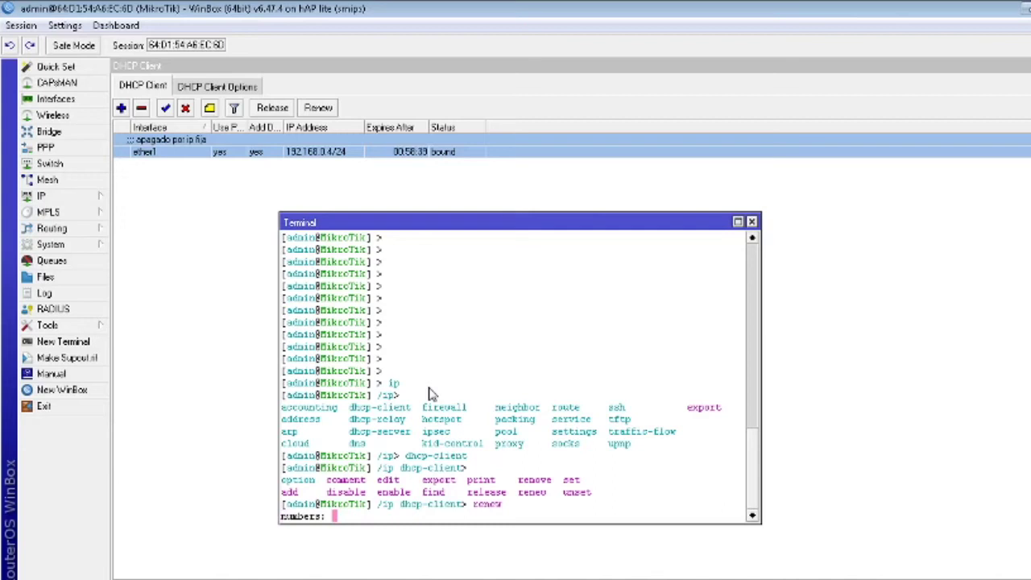
pyautogui.write('1')
pyautogui.press('Return')
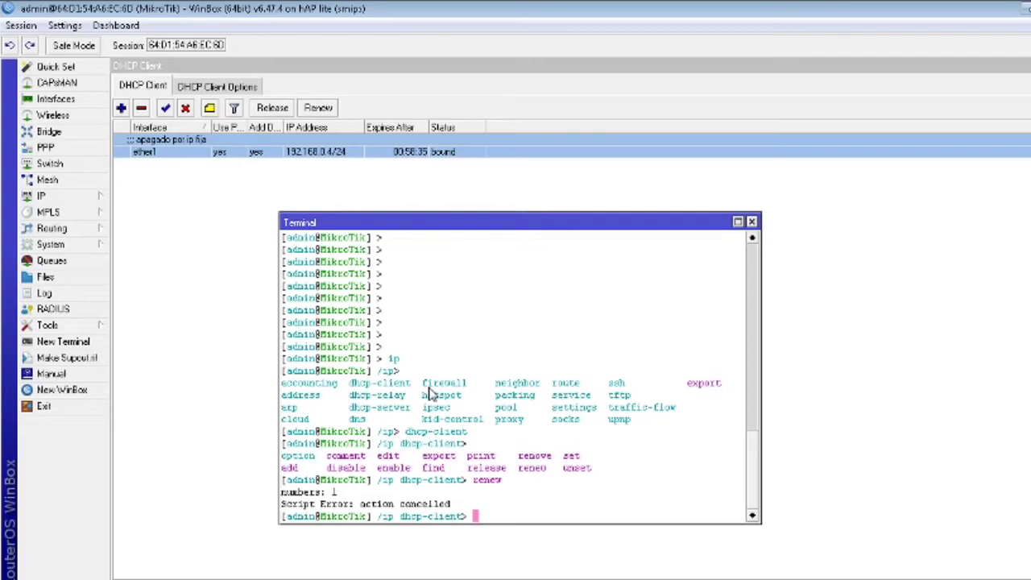
# Run the renew command again for DHCP client number 0
pyautogui.press('Up')
pyautogui.press('Return')
pyautogui.write('0')
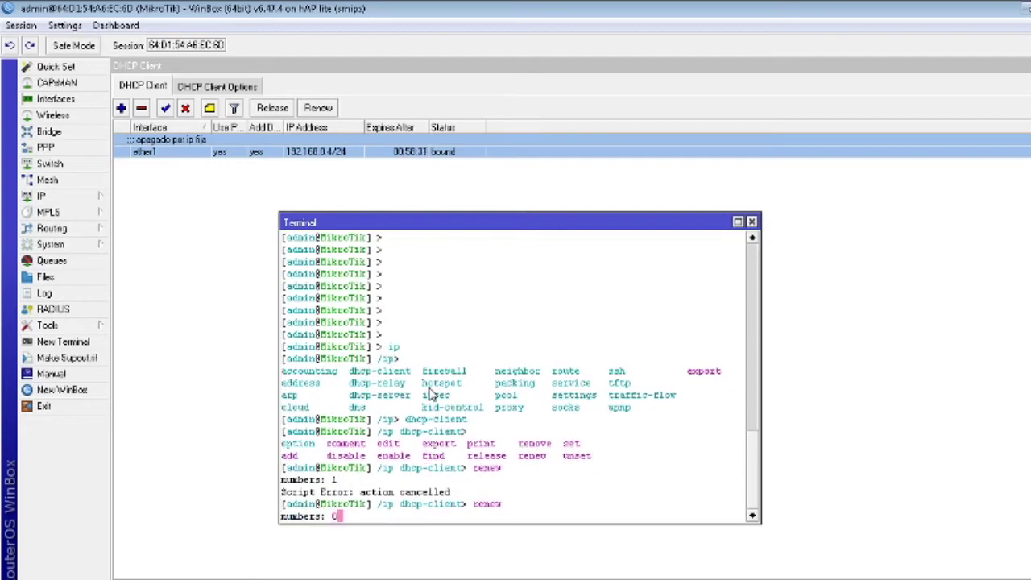
pyautogui.press('Return')
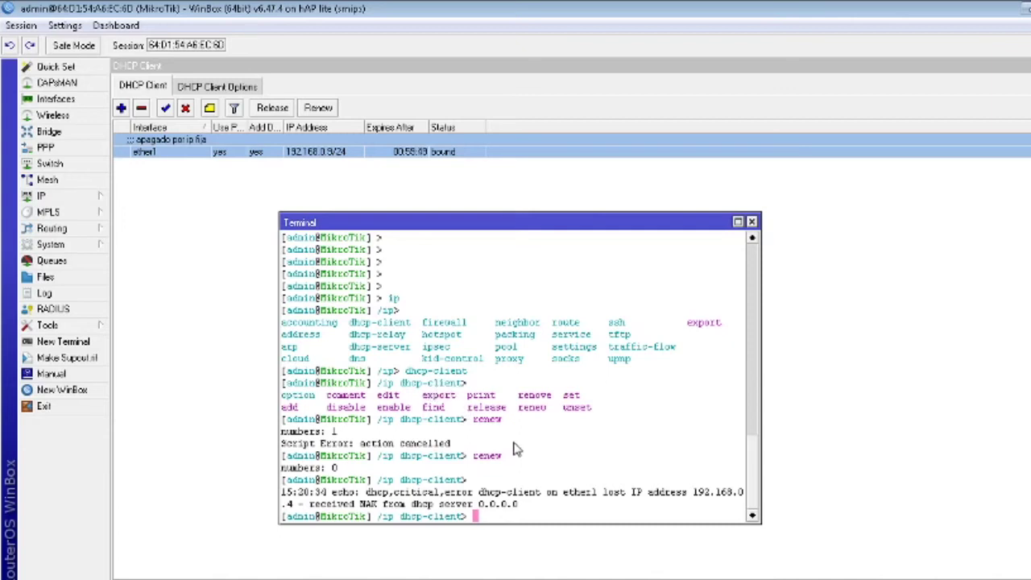
# Move the terminal up from the ip dhcp-client level to the base level
pyautogui.write('..')
pyautogui.press('Return')
pyautogui.write('..')
pyautogui.press('Return')
pyautogui.write('..')
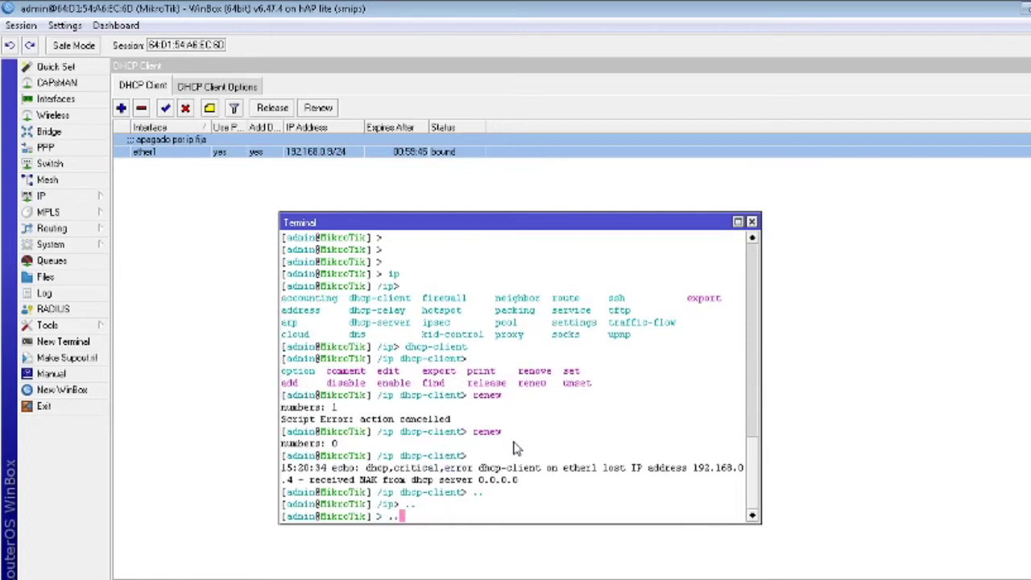
pyautogui.press('Return')
# Run the one-line command ip dhcp-client renew 0 from the base level and copy it from the terminal
pyautogui.write('ip ')
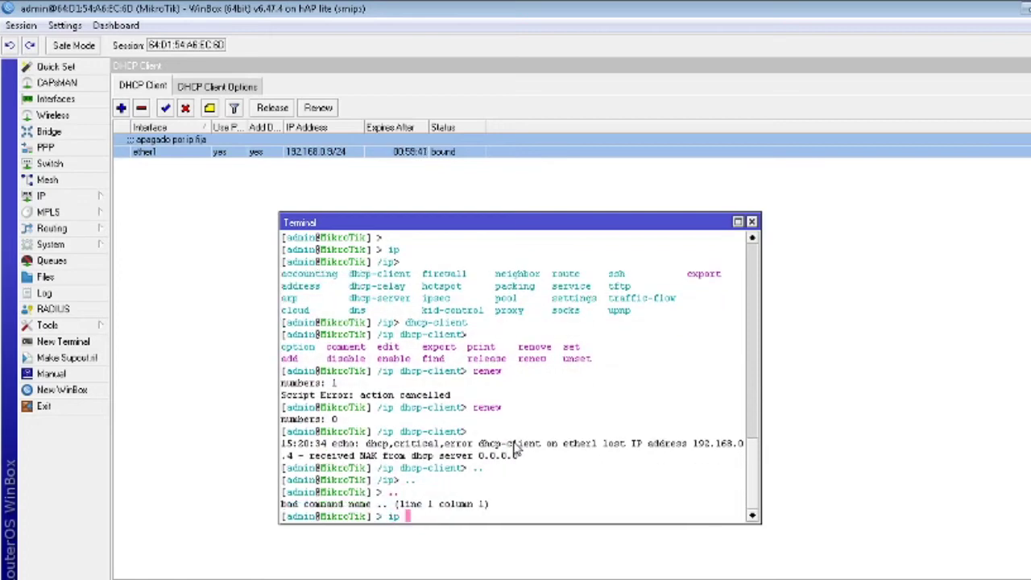
pyautogui.write('dhcp-client renew ')
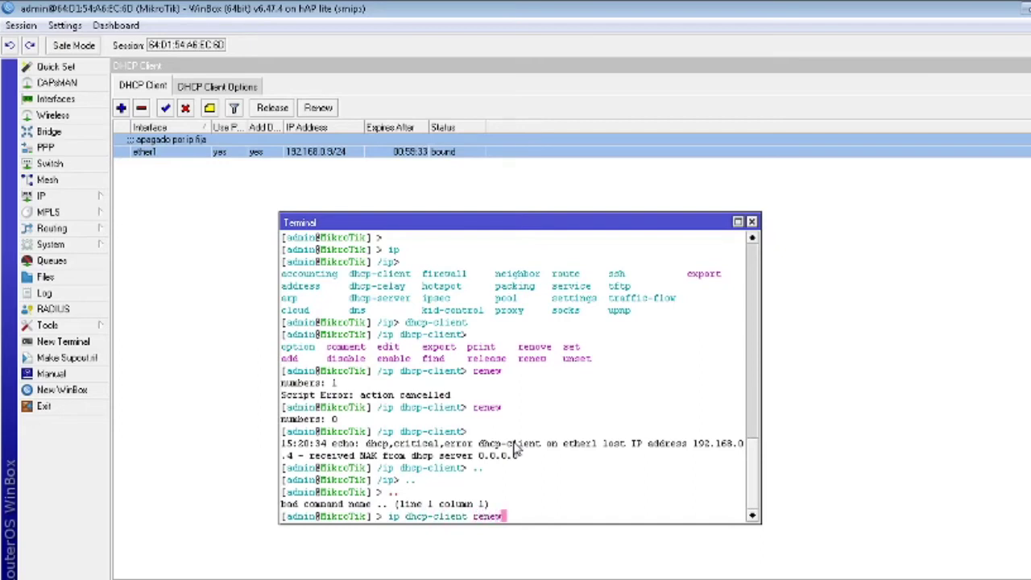
pyautogui.write('0')
pyautogui.press('Return')
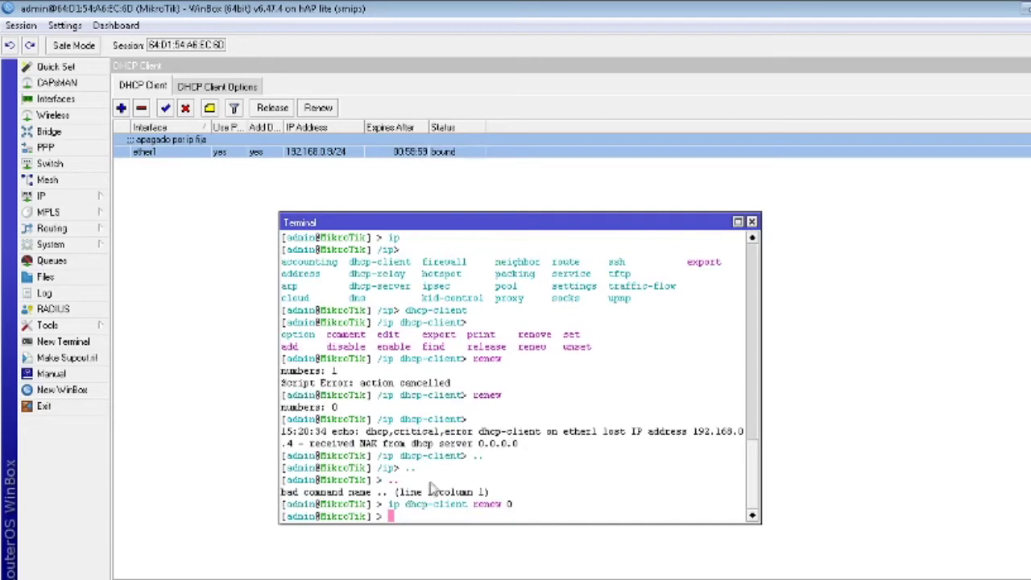
pyautogui.moveTo(389, 504); pyautogui.dragTo(507, 516)
pyautogui.rightClick(508, 516)
pyautogui.click(538, 520)
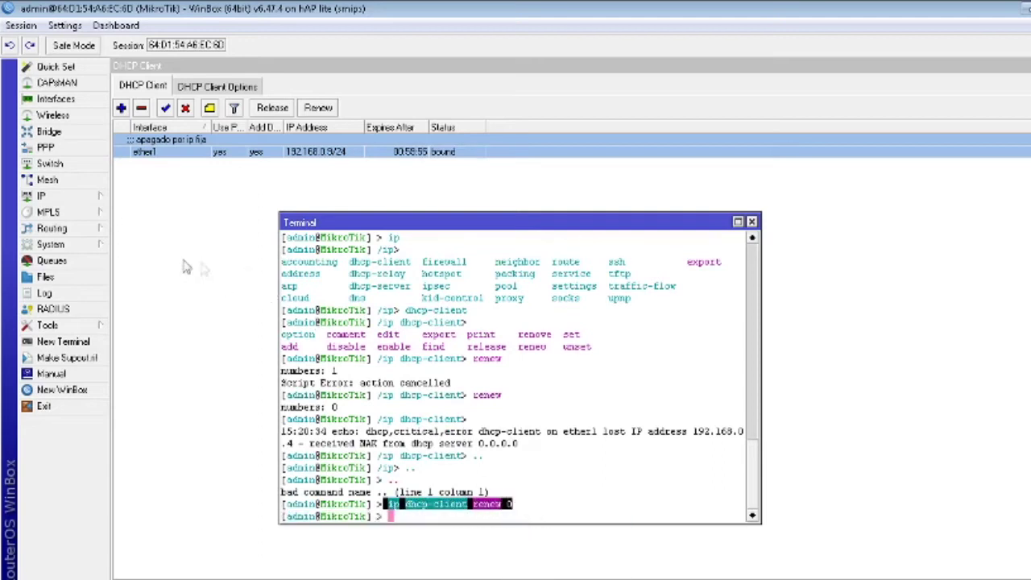
# Create a new system scheduler entry with start date Oct/19/2000 and an interval of 00:30:00
pyautogui.click(85, 229)
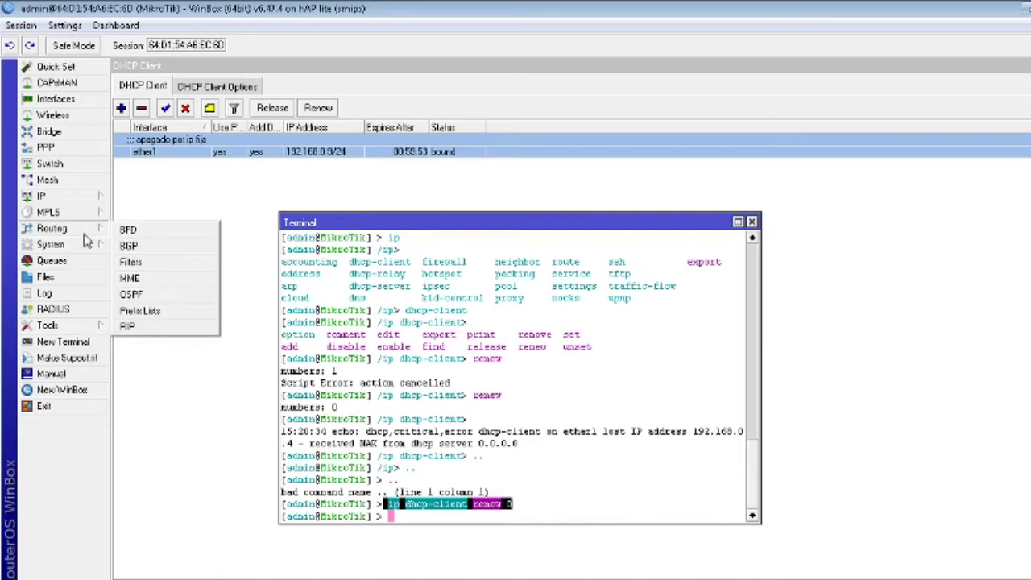
pyautogui.moveTo(89, 249)
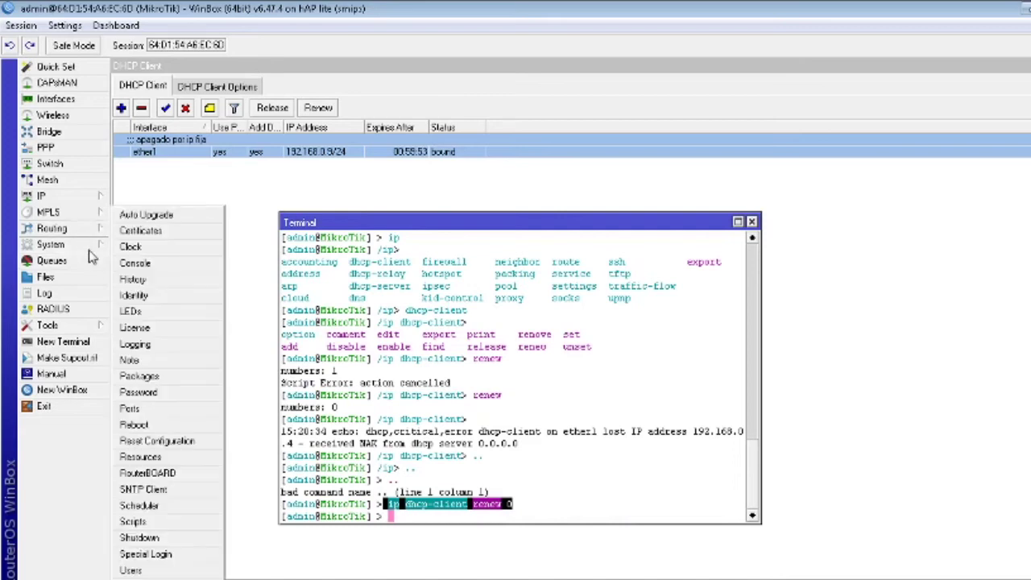
pyautogui.click(185, 506)
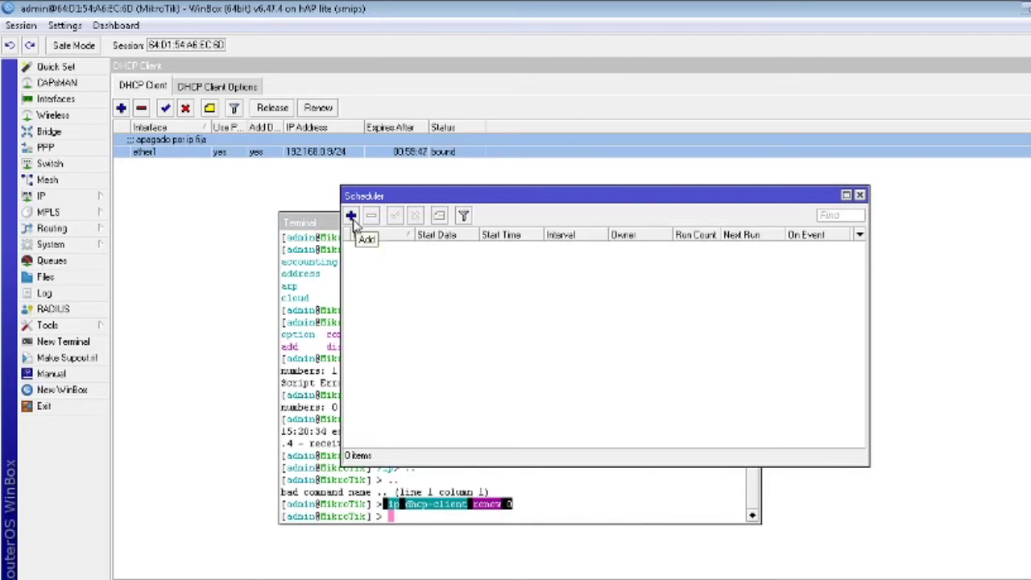
pyautogui.click(352, 222)
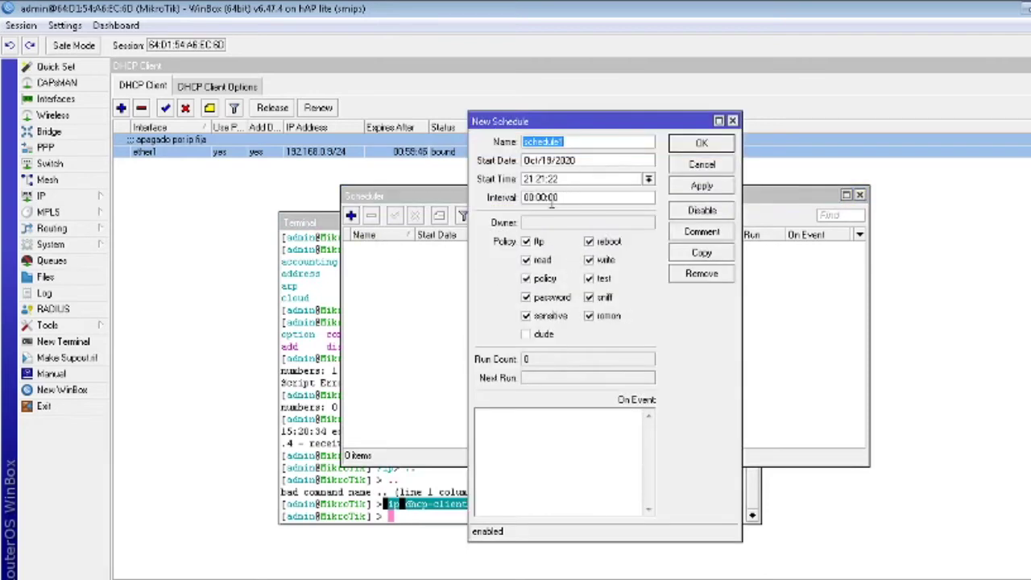
pyautogui.click(592, 161)
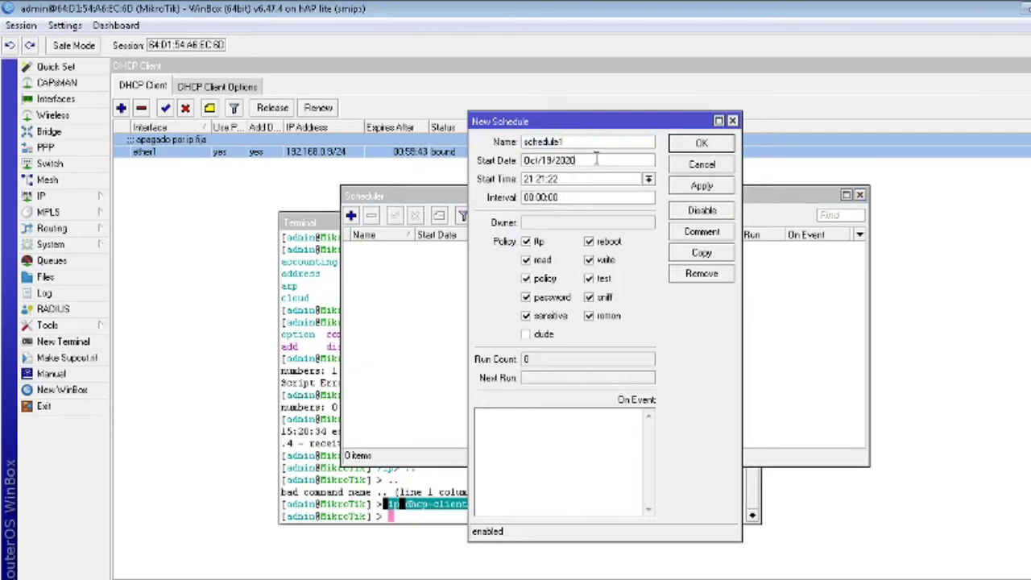
pyautogui.press('BackSpace')
pyautogui.press('BackSpace')
pyautogui.write('00')
pyautogui.click(577, 179)
pyautogui.moveTo(548, 198); pyautogui.dragTo(536, 198)
pyautogui.write('30')
# Paste ip dhcp-client renew 0 as the schedule's On Event script and apply the entry
pyautogui.click(591, 440)
pyautogui.hotkey('ctrl', 'v')
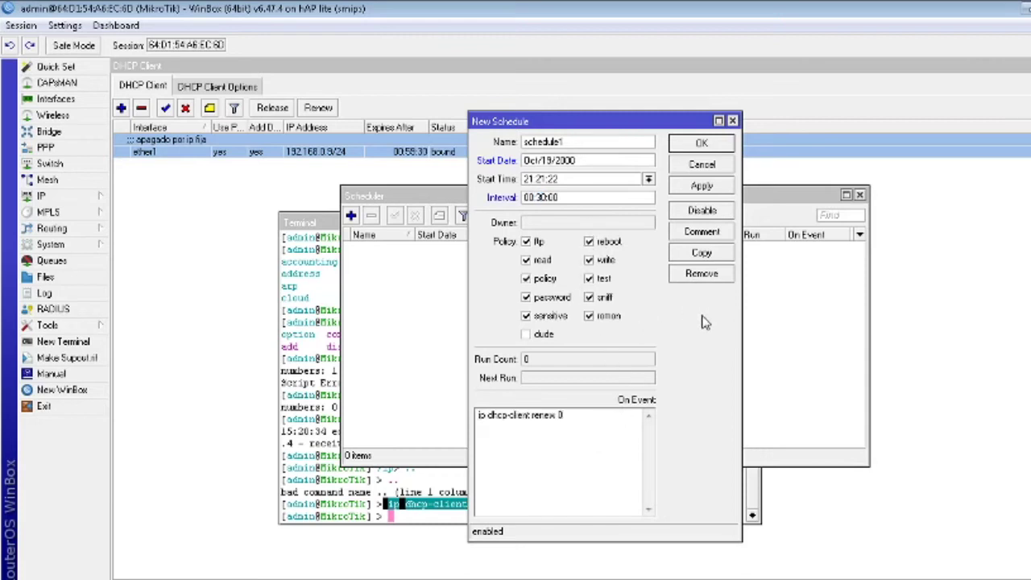
pyautogui.click(702, 186)
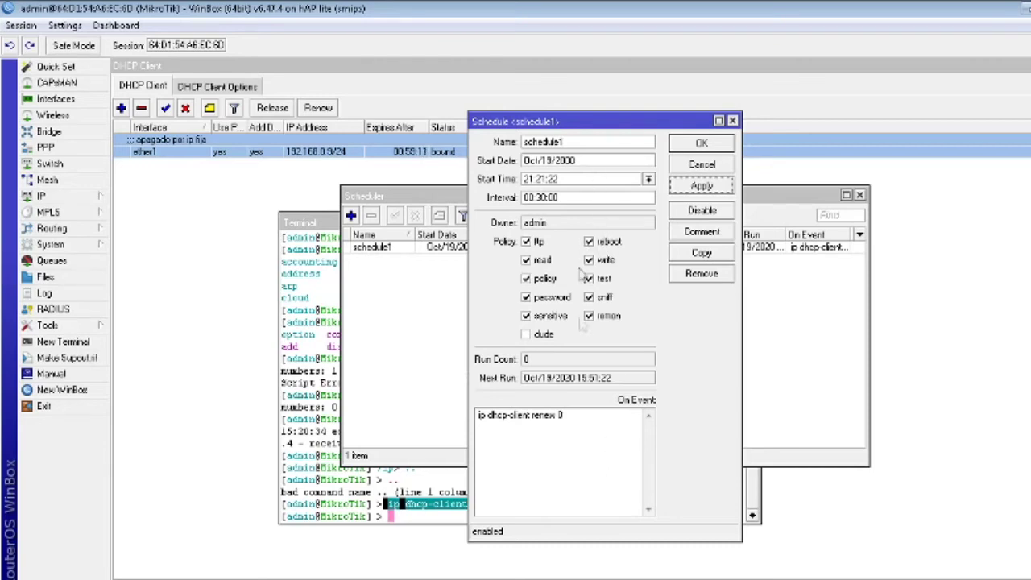
# Rename the schedule with its copied event command, ip dhcp-client renew 0, then apply and close the entry
pyautogui.moveTo(578, 432); pyautogui.dragTo(461, 456)
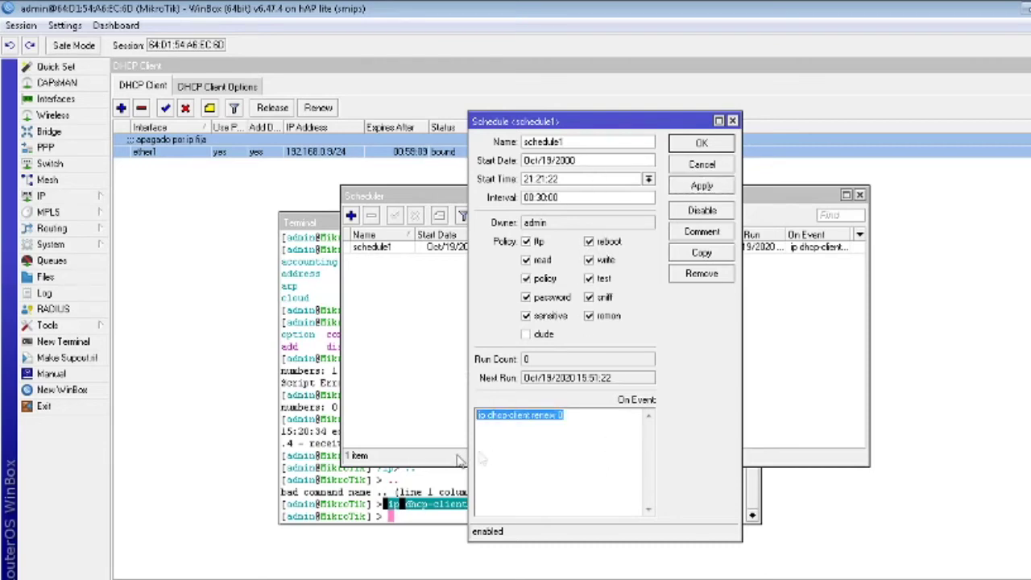
pyautogui.rightClick(571, 445)
pyautogui.click(655, 272)
pyautogui.click(615, 143)
pyautogui.doubleClick(615, 143)
pyautogui.rightClick(616, 144)
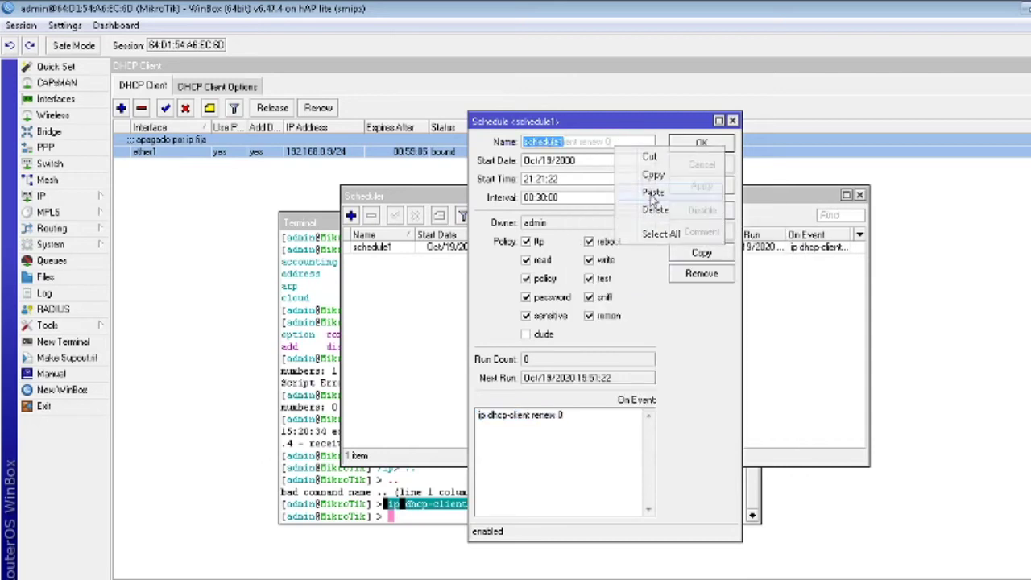
pyautogui.click(649, 191)
pyautogui.click(701, 187)
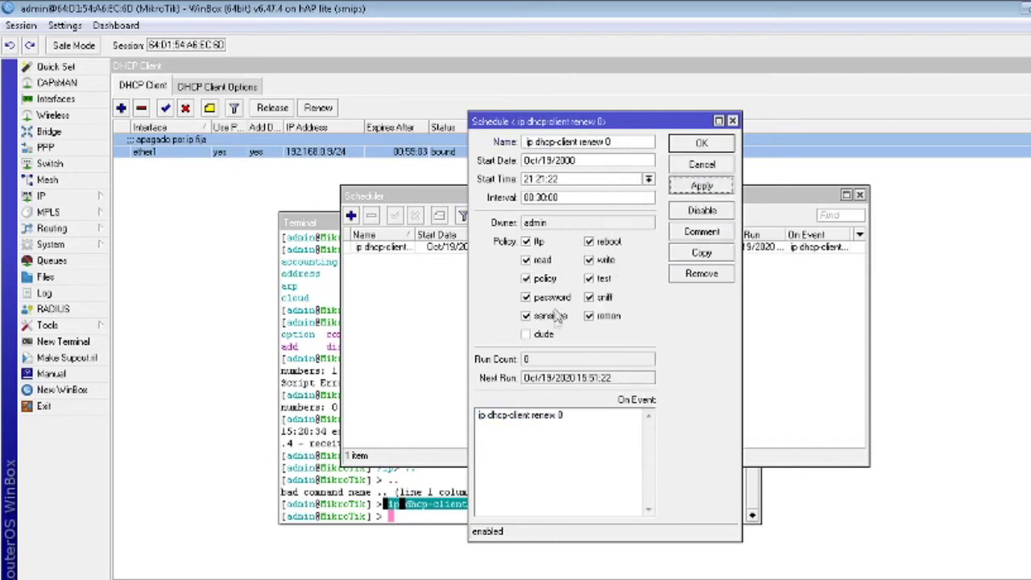
pyautogui.click(544, 335)
pyautogui.click(702, 187)
pyautogui.click(679, 145)
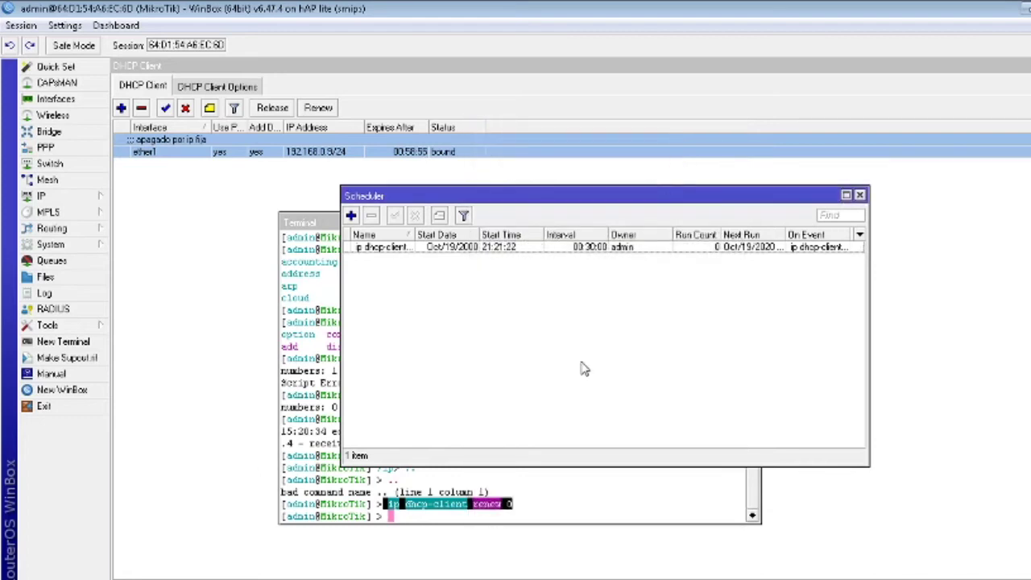
# Open a new terminal, enter the ip dhcp-client level and print its entries
pyautogui.click(96, 342)
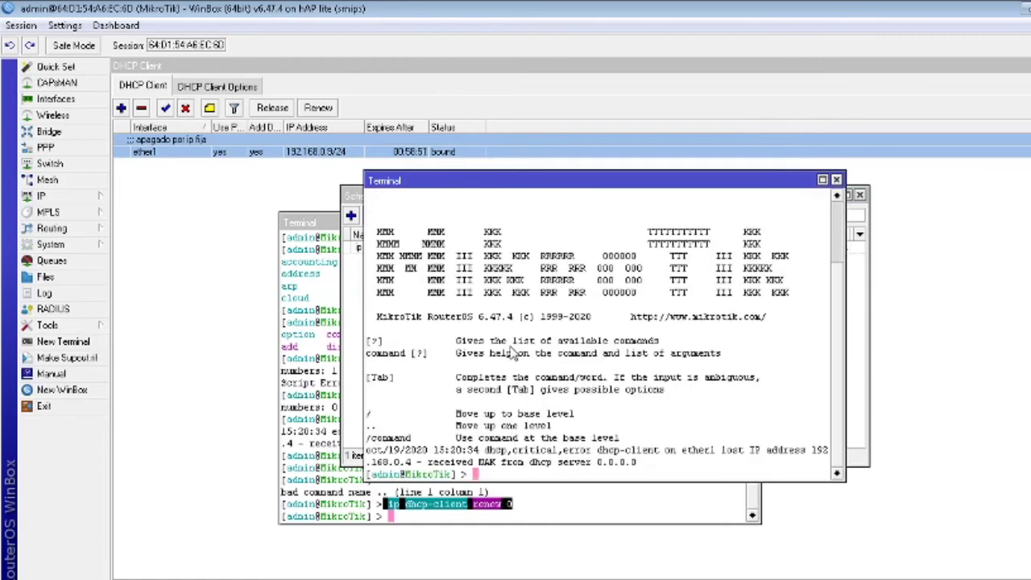
pyautogui.write('ip')
pyautogui.press('Return')
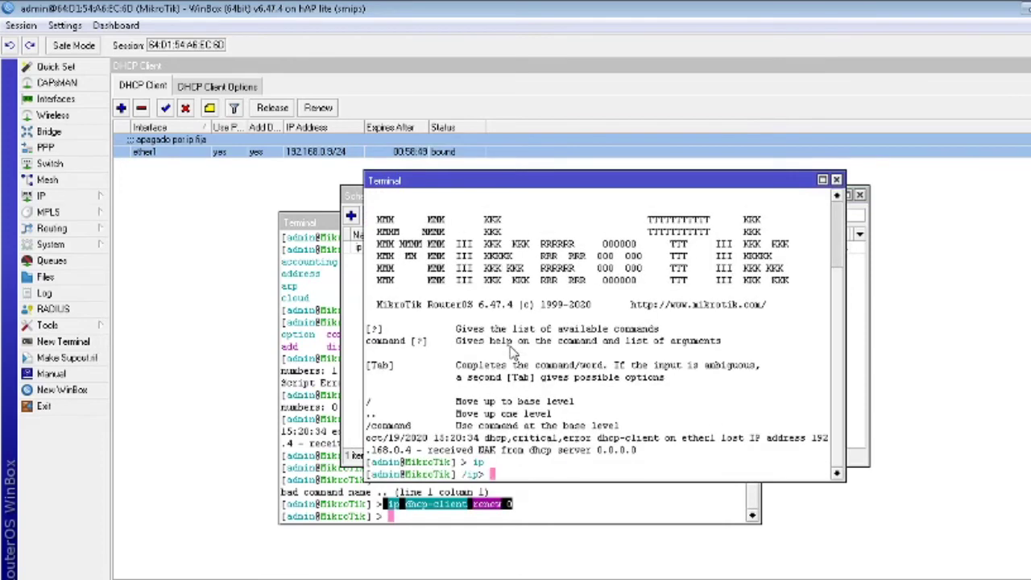
pyautogui.write('dhcp-c')
pyautogui.press('Tab')
pyautogui.press('Return')
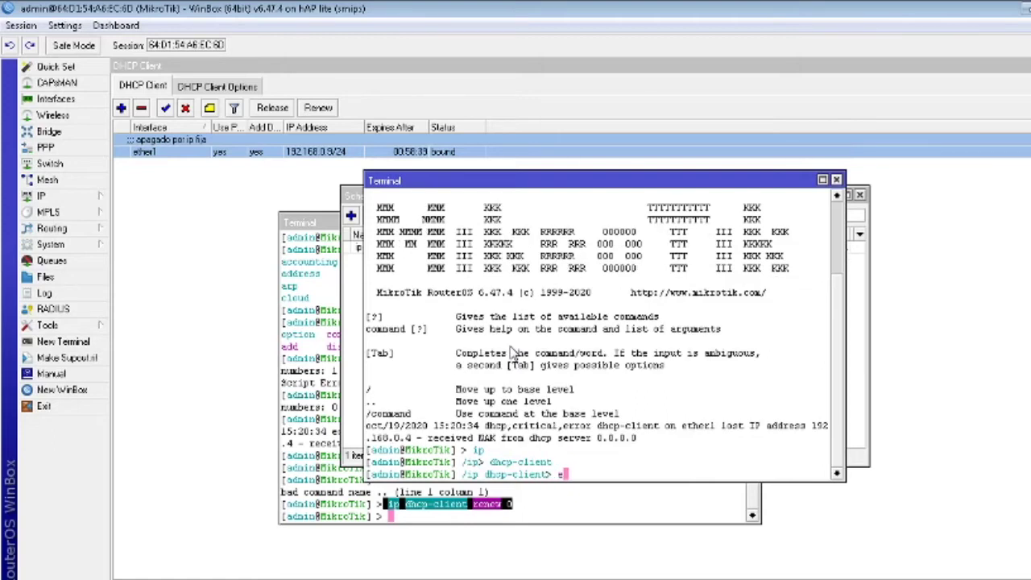
pyautogui.write('print')
pyautogui.press('Return')
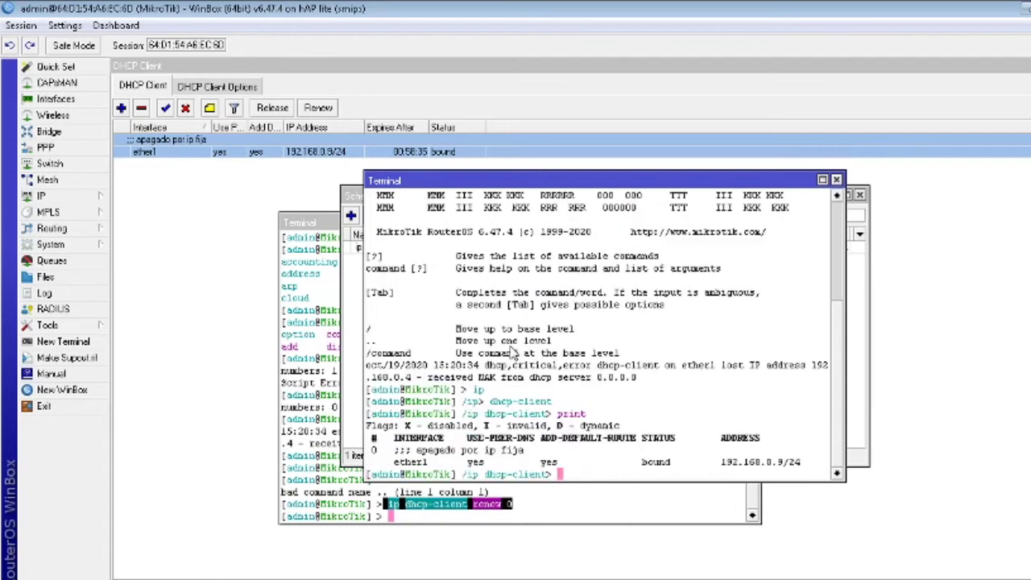
# Return the new terminal to the base level and enter the system scheduler level
pyautogui.write('..')
pyautogui.press('Return')
pyautogui.press('Return')
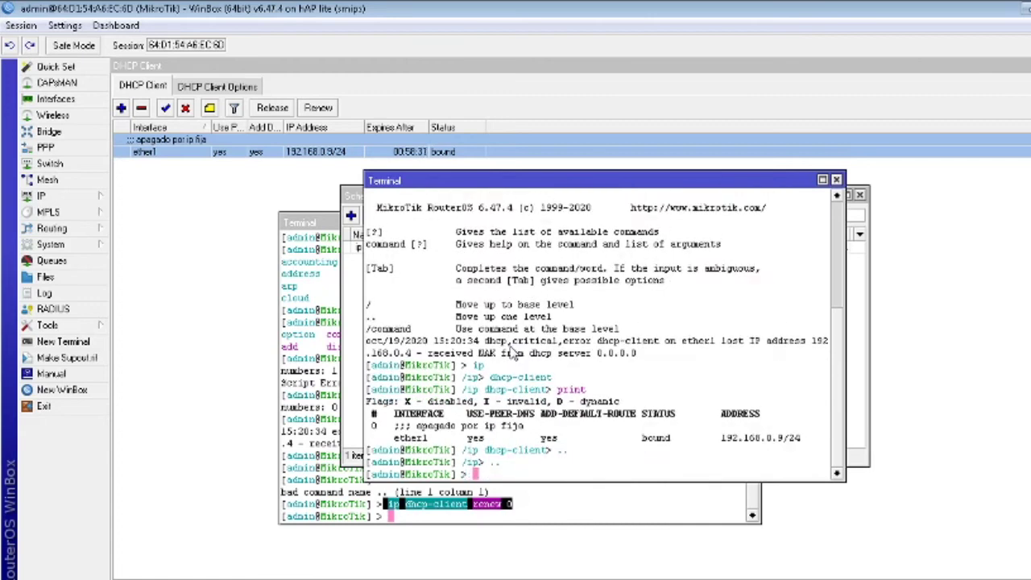
pyautogui.write('system')
pyautogui.press('Return')
pyautogui.write('sje')
pyautogui.press('BackSpace')
pyautogui.press('BackSpace')
pyautogui.write('h')
pyautogui.press('BackSpace')
pyautogui.write('cheduler')
pyautogui.press('Tab')
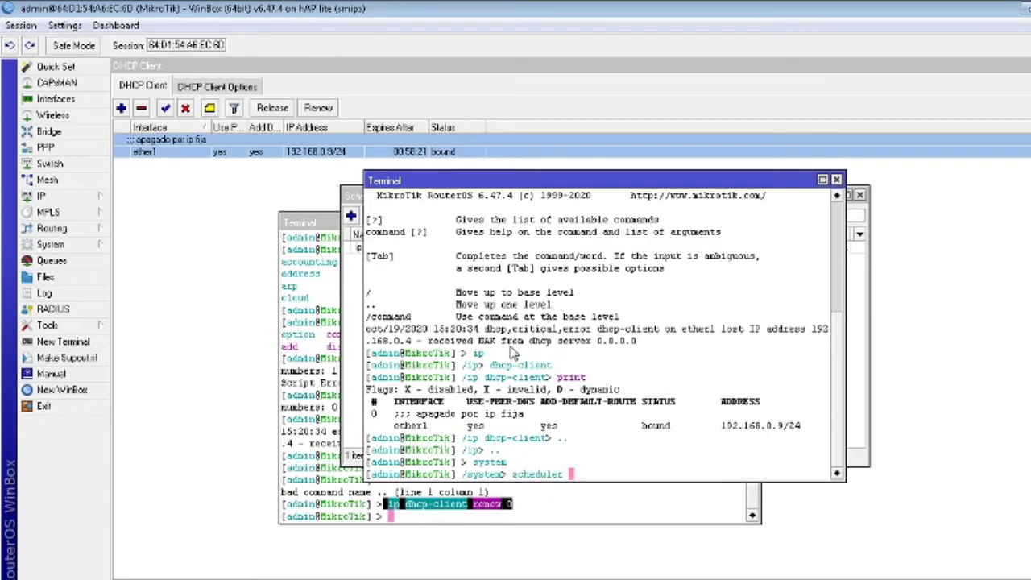
pyautogui.press('Return')
# Print the scheduler entries and export the scheduler configuration in the terminal
pyautogui.write('print')
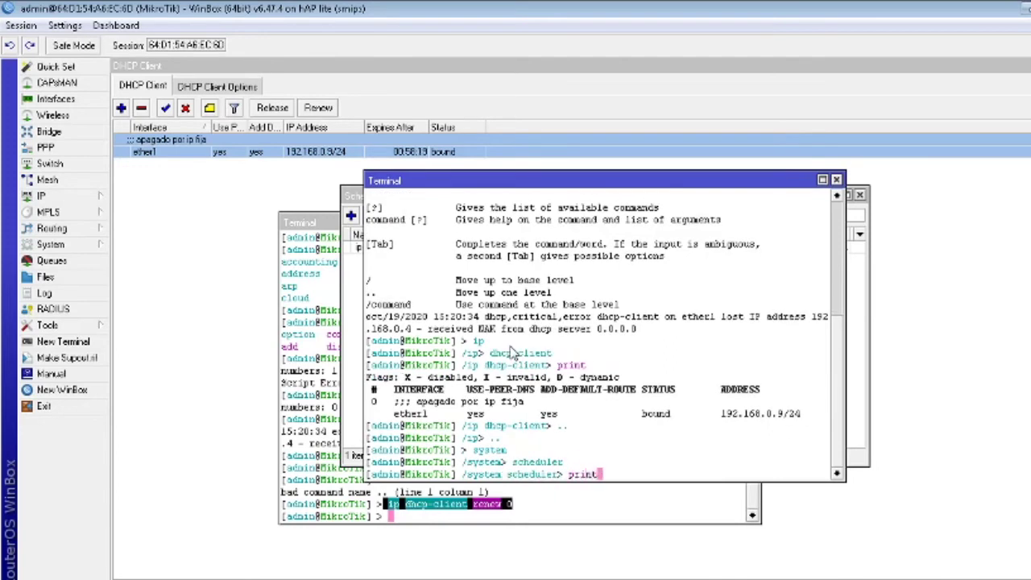
pyautogui.press('Return')
pyautogui.write('export')
pyautogui.press('Return')
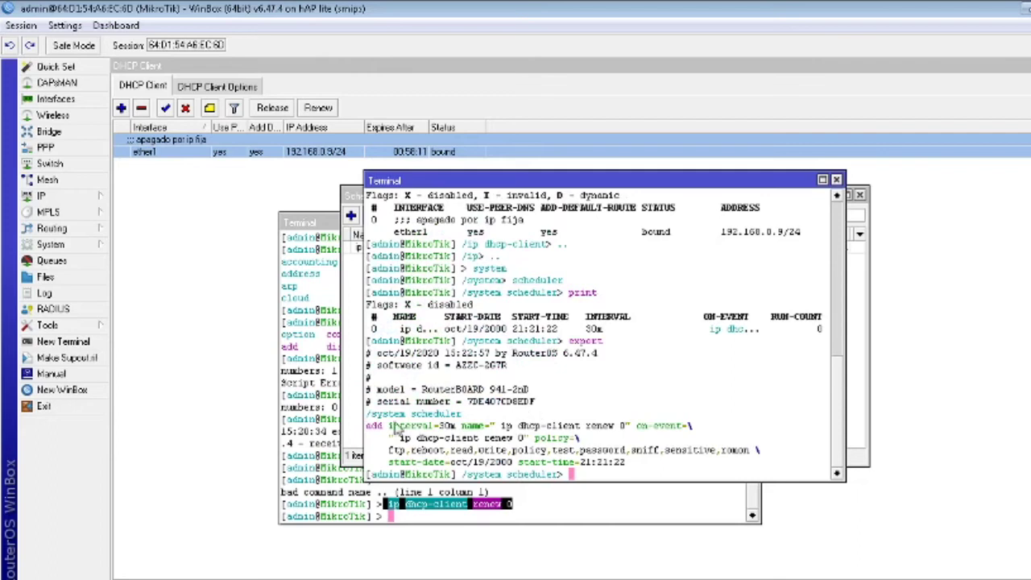
# Copy the exported system scheduler script from the terminal and paste it between the comments in the Notepad text file
pyautogui.moveTo(370, 417); pyautogui.dragTo(647, 465)
pyautogui.rightClick(621, 438)
pyautogui.click(633, 436)
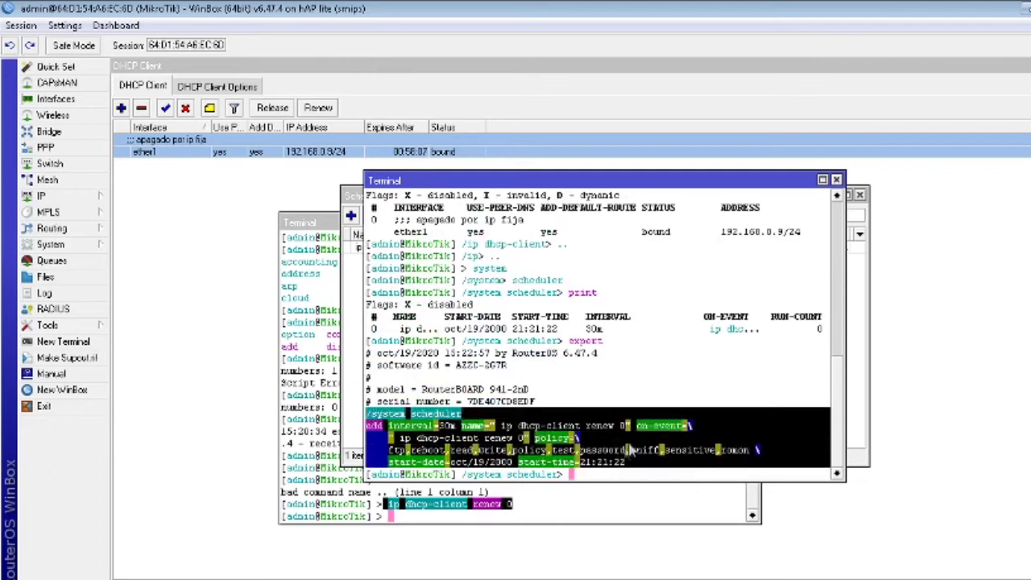
pyautogui.hotkey('alt', 'Tab')
pyautogui.hotkey('alt', 'Tab')
pyautogui.hotkey('alt', 'Tab')
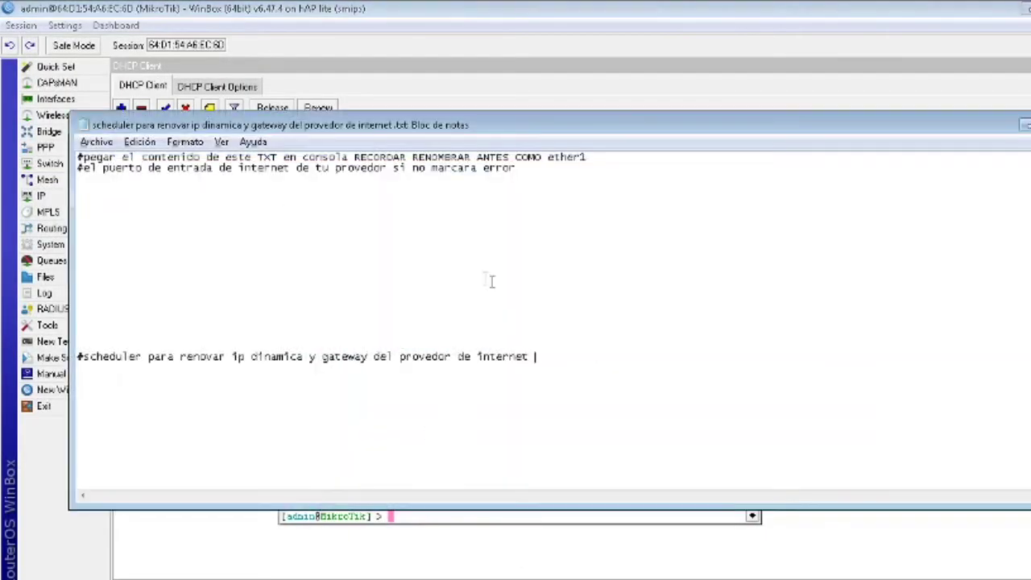
pyautogui.click(445, 248)
pyautogui.rightClick(445, 248)
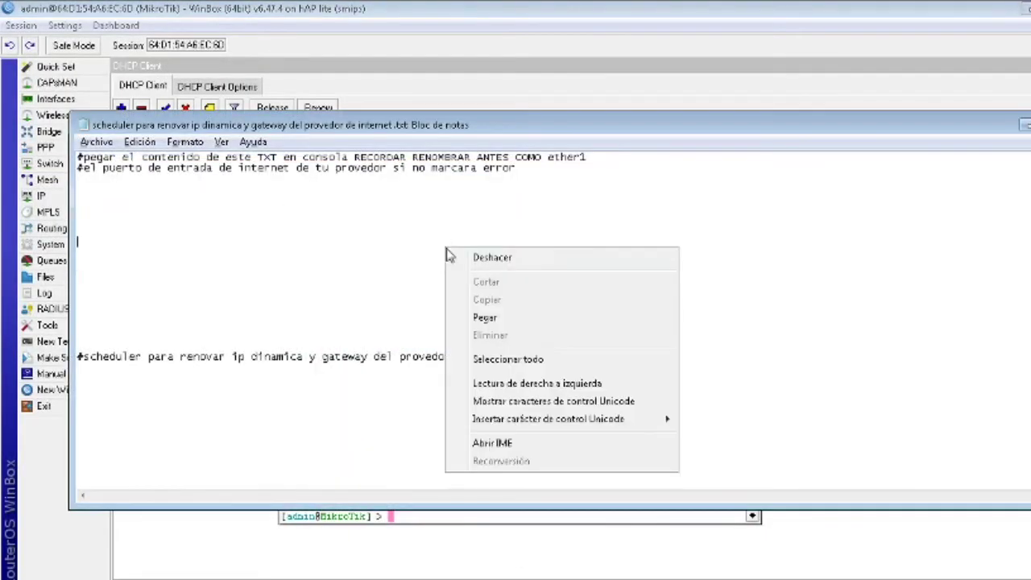
pyautogui.click(528, 322)
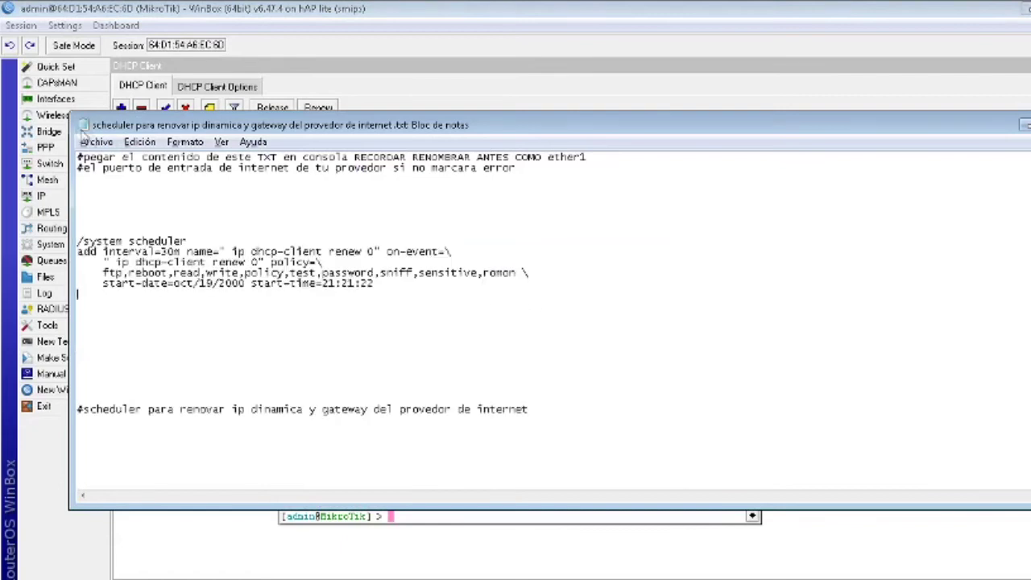
# Save the text file with the pasted scheduler script
pyautogui.click(97, 142)
pyautogui.click(142, 196)
pyautogui.moveTo(317, 315); pyautogui.dragTo(197, 187)
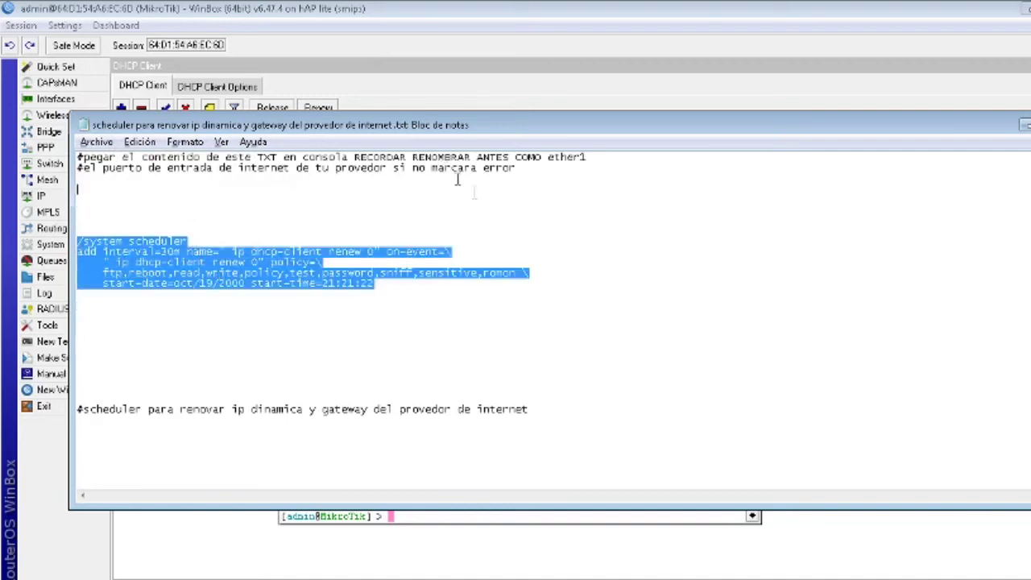
pyautogui.click(440, 324)
pyautogui.click(443, 346)
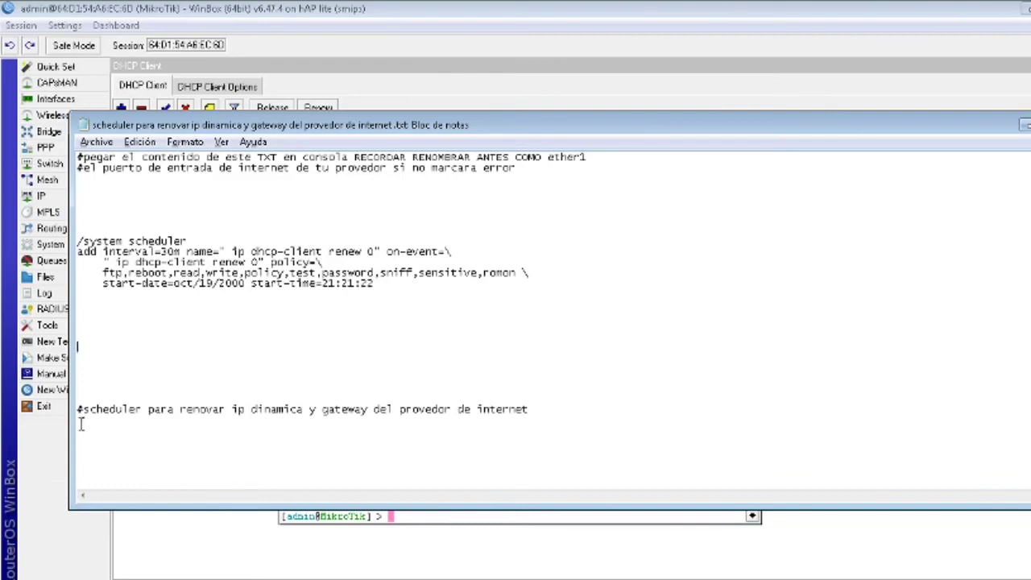
# Add the comment "# los # son para que no afecte la consola no quitar" between the script and the closing comment, and save the file
pyautogui.moveTo(86, 409); pyautogui.dragTo(77, 409)
pyautogui.hotkey('ctrl', 'c')
pyautogui.click(102, 358)
pyautogui.hotkey('ctrl', 'v')
pyautogui.write('los # son pa')
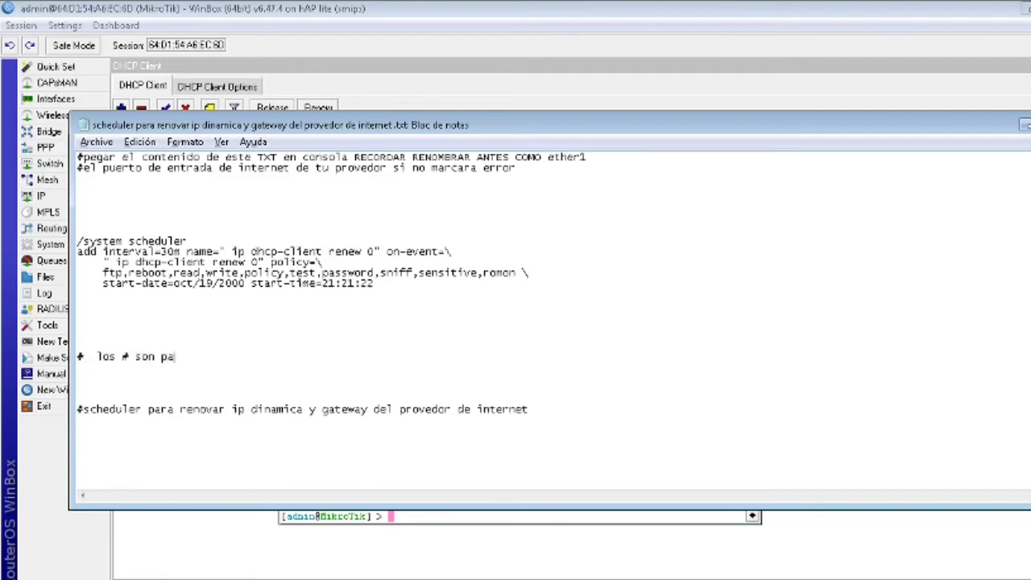
pyautogui.write('ra que no afecte la conso')
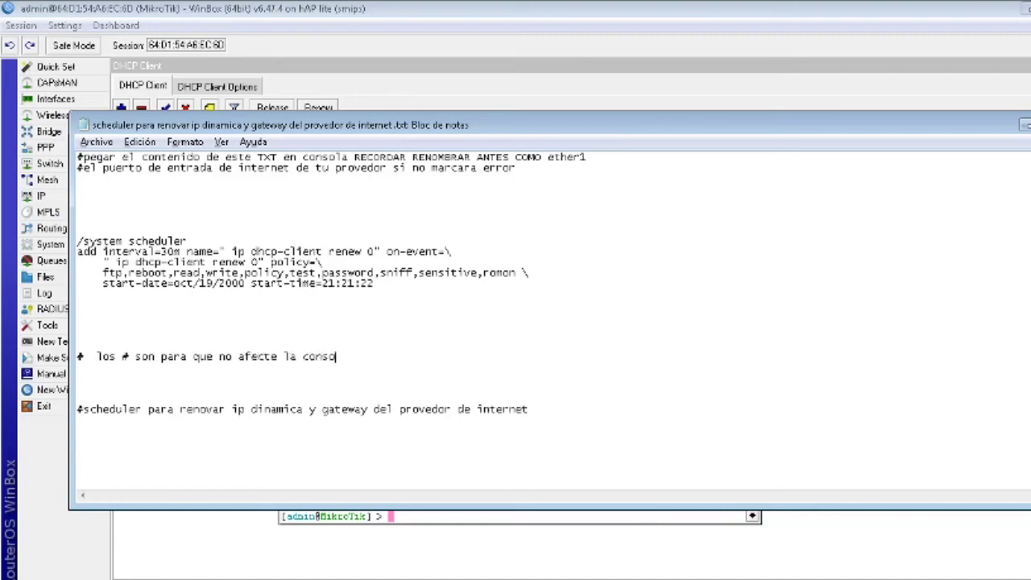
pyautogui.write('la no quitar')
pyautogui.click(97, 144)
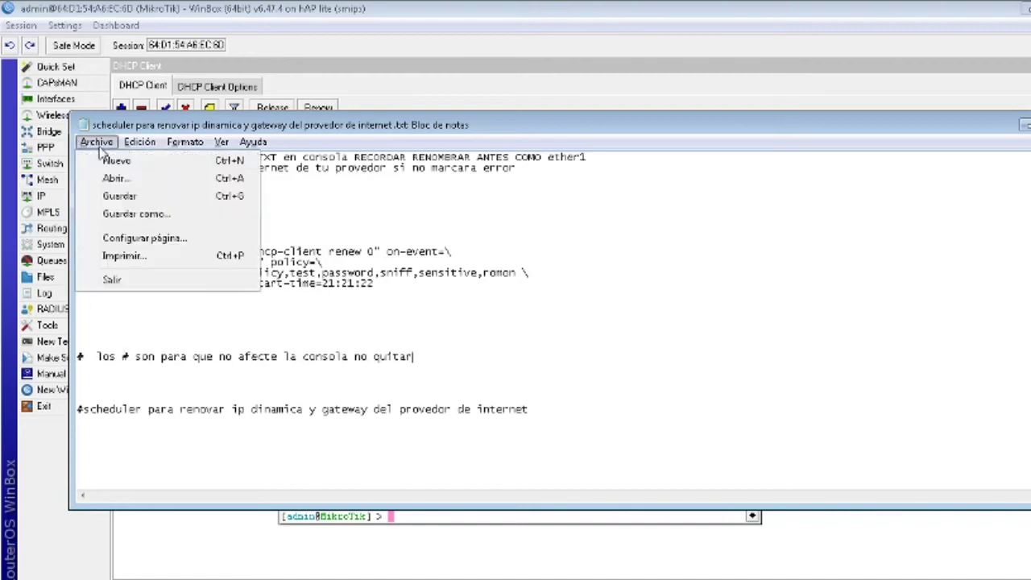
pyautogui.click(119, 196)
pyautogui.click(540, 337)
pyautogui.click(501, 322)
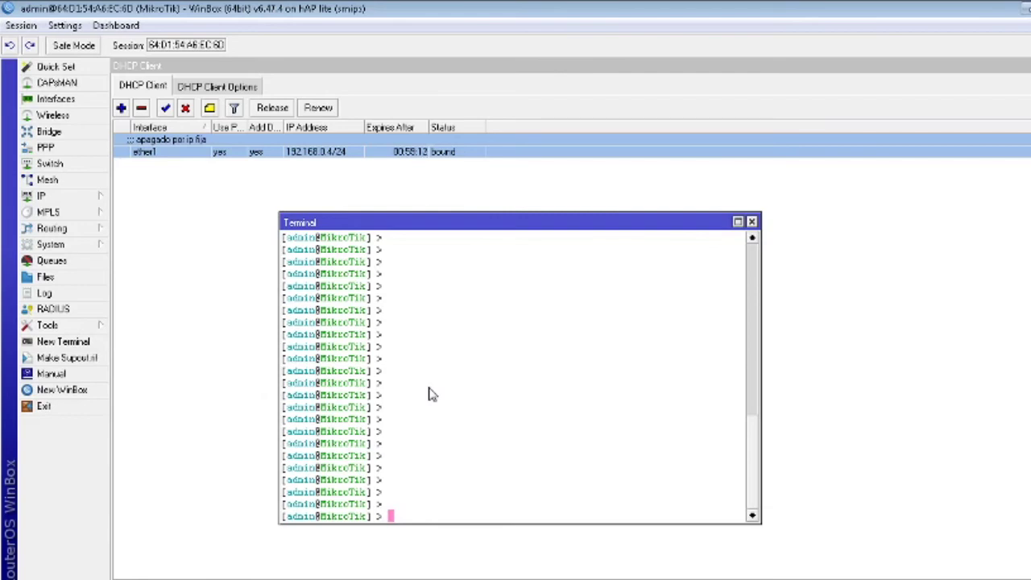
# Enter the ip level and its dhcp-client sublevel in the terminal, listing the available commands at each level
pyautogui.write('ip')
pyautogui.press('Return')
pyautogui.press('Tab')
pyautogui.press('Tab')
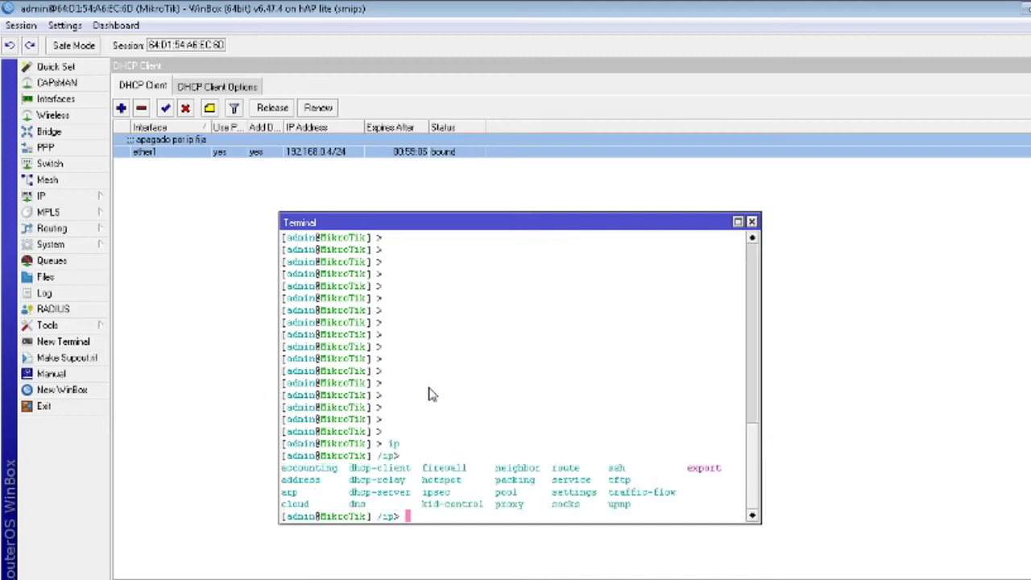
pyautogui.write('dhcp-client')
pyautogui.press('Return')
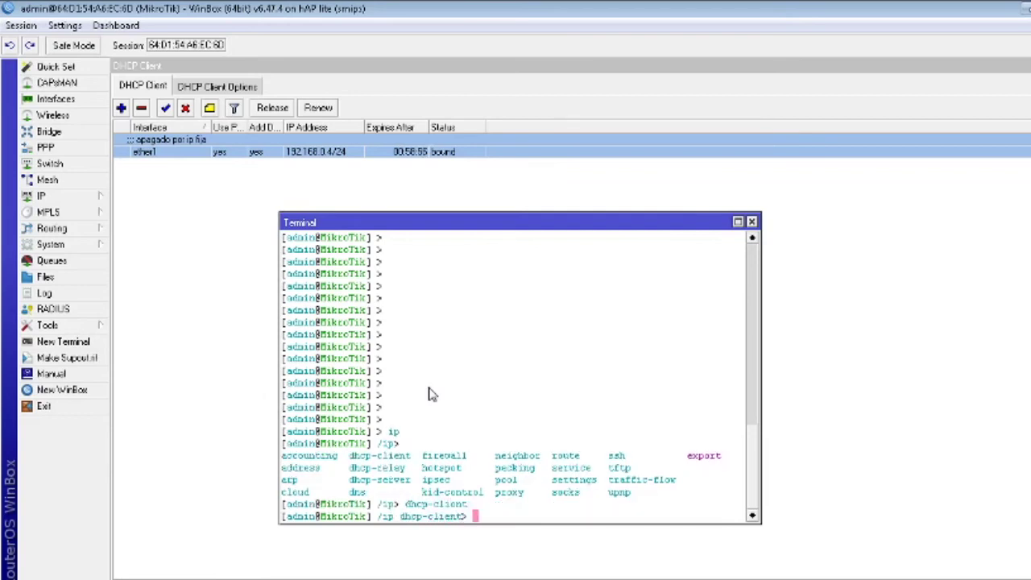
pyautogui.press('Tab')
pyautogui.press('Tab')
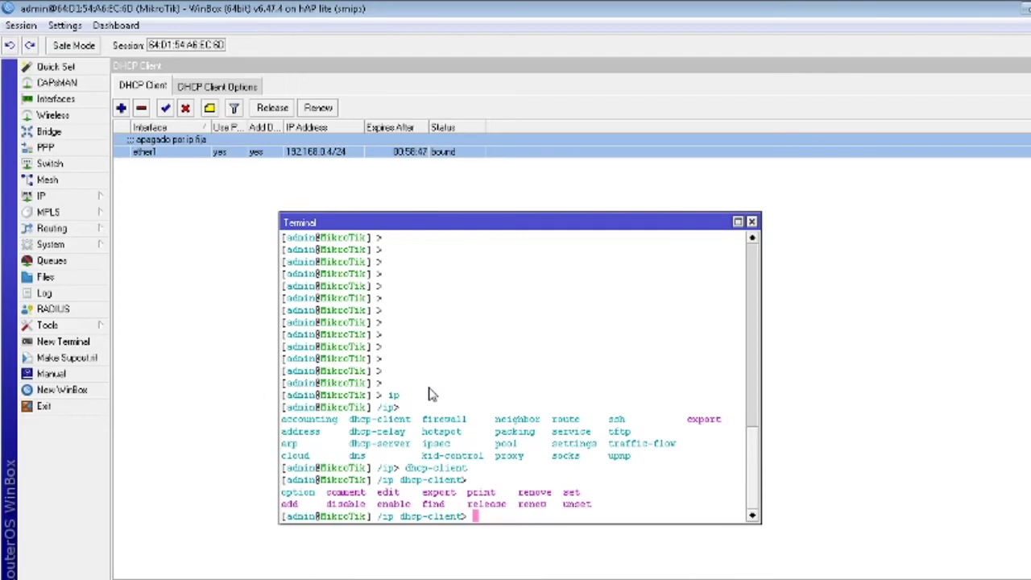
# Try to renew the DHCP client with entry number 1
pyautogui.write('renew')
pyautogui.press('Return')
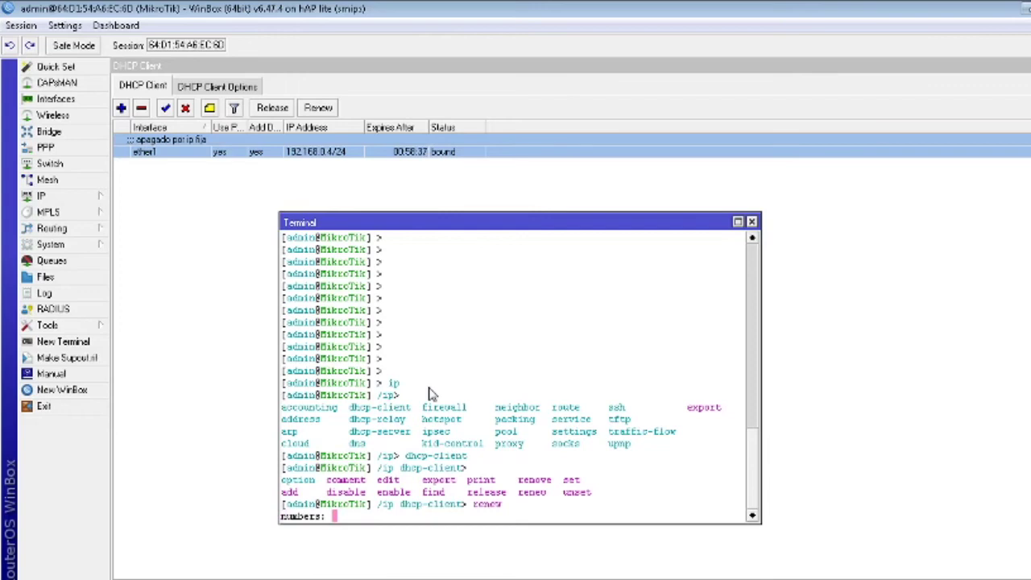
pyautogui.write('1')
pyautogui.press('Return')
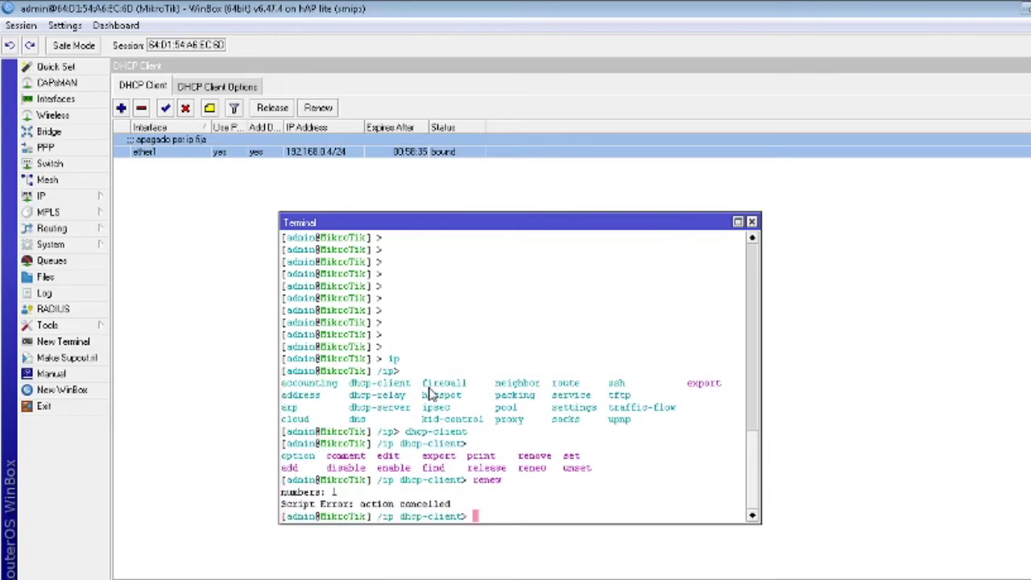
# Renew the DHCP client with entry number 0
pyautogui.press('Up')
pyautogui.press('Return')
pyautogui.write('0')
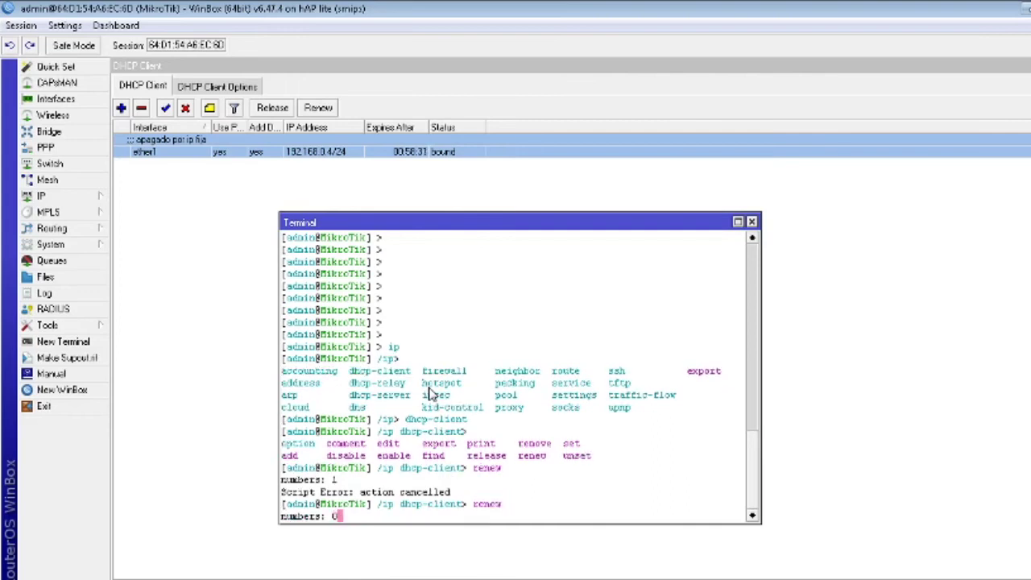
pyautogui.press('Return')
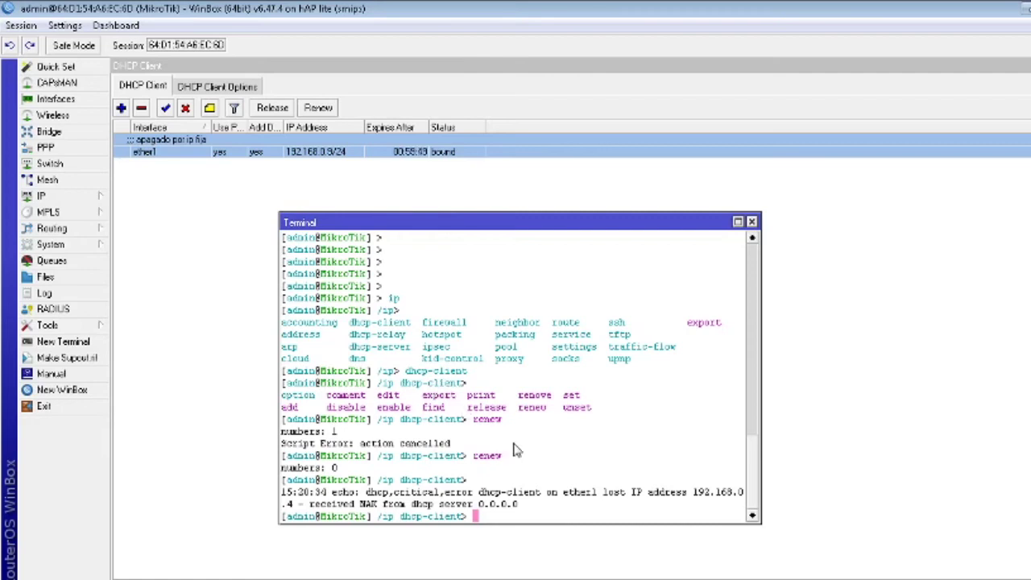
# Move up from the ip dhcp-client level to the terminal's base level
pyautogui.write('..')
pyautogui.press('Return')
pyautogui.write('..')
pyautogui.press('Return')
pyautogui.write('..')
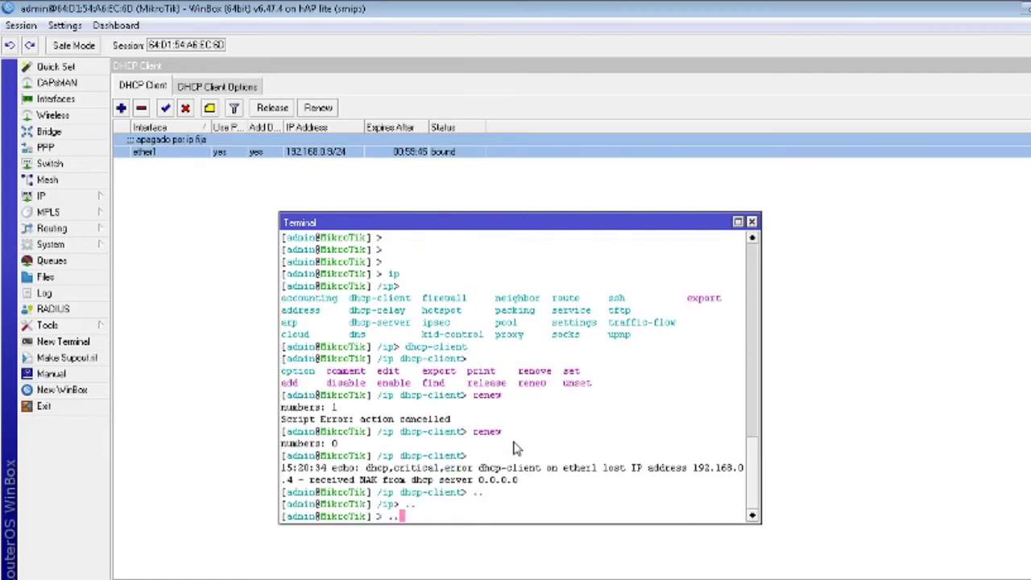
pyautogui.press('Return')
# Run the full command ip dhcp-client renew 0 from the terminal's base level
pyautogui.write('ip ')
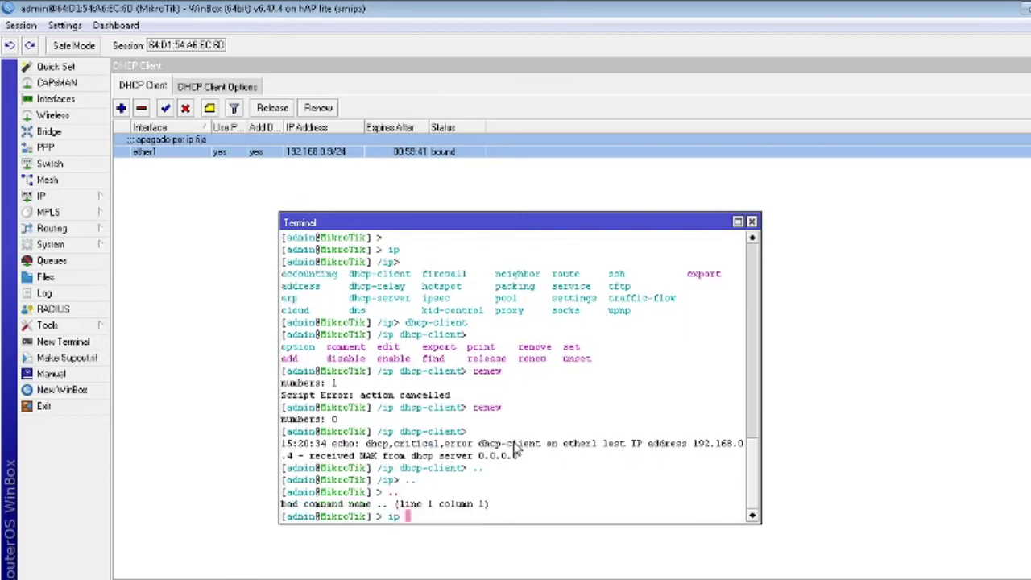
pyautogui.write('dhcp-c')
pyautogui.press('Tab')
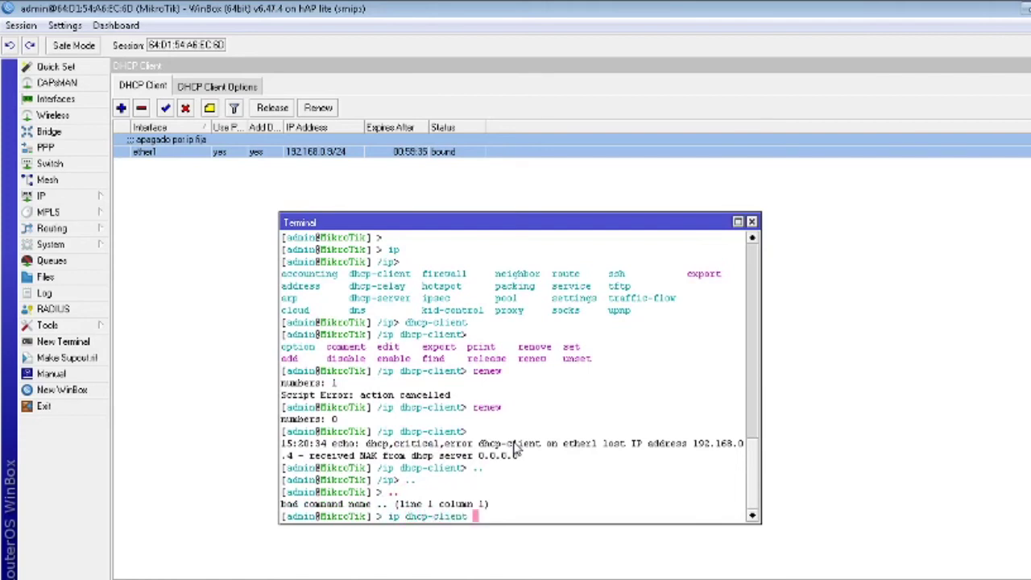
pyautogui.write('renew 0')
pyautogui.press('Return')
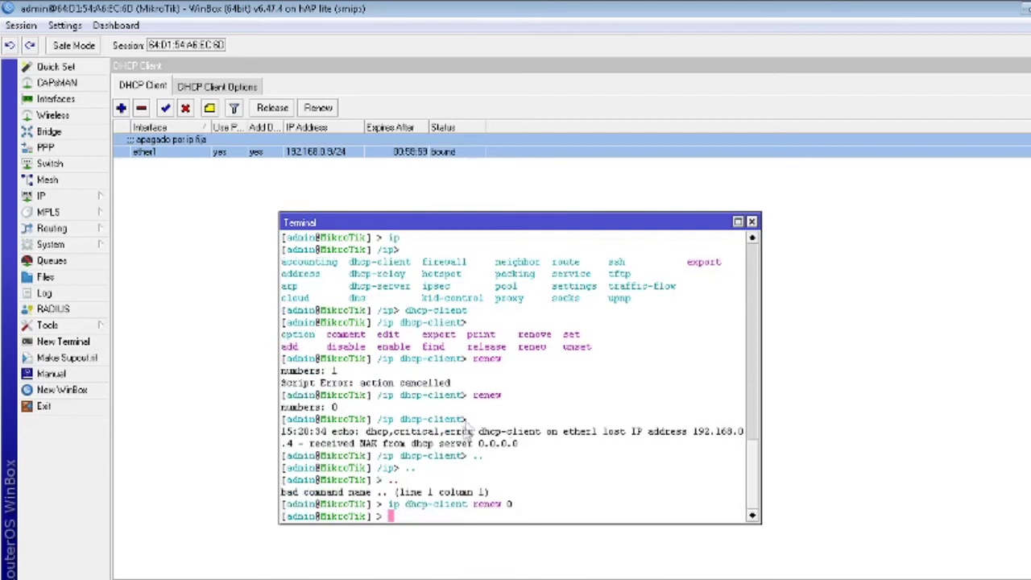
# Copy the executed command ip dhcp-client renew 0 from the terminal
pyautogui.moveTo(458, 520); pyautogui.dragTo(511, 505)
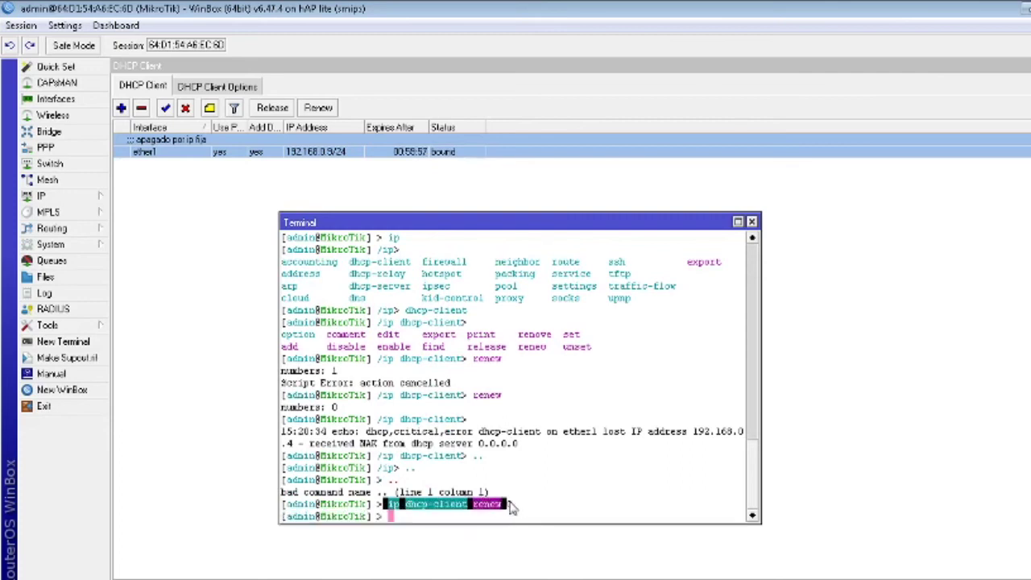
pyautogui.rightClick(508, 510)
pyautogui.click(541, 520)
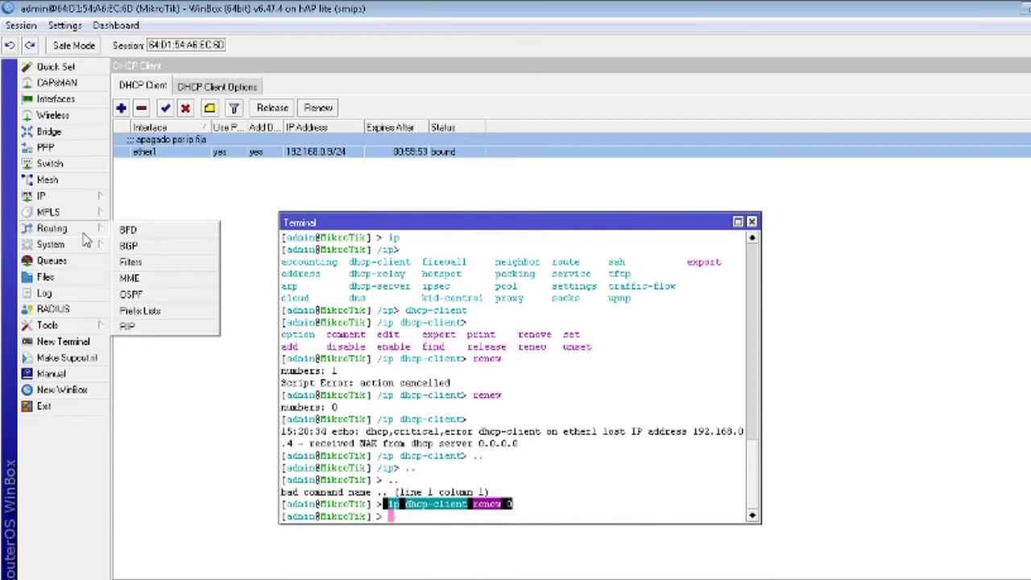
# Add a system scheduler entry with start date Oct/19/2000, interval 00:30:00 and the copied command as its event, and apply it
pyautogui.moveTo(90, 245)
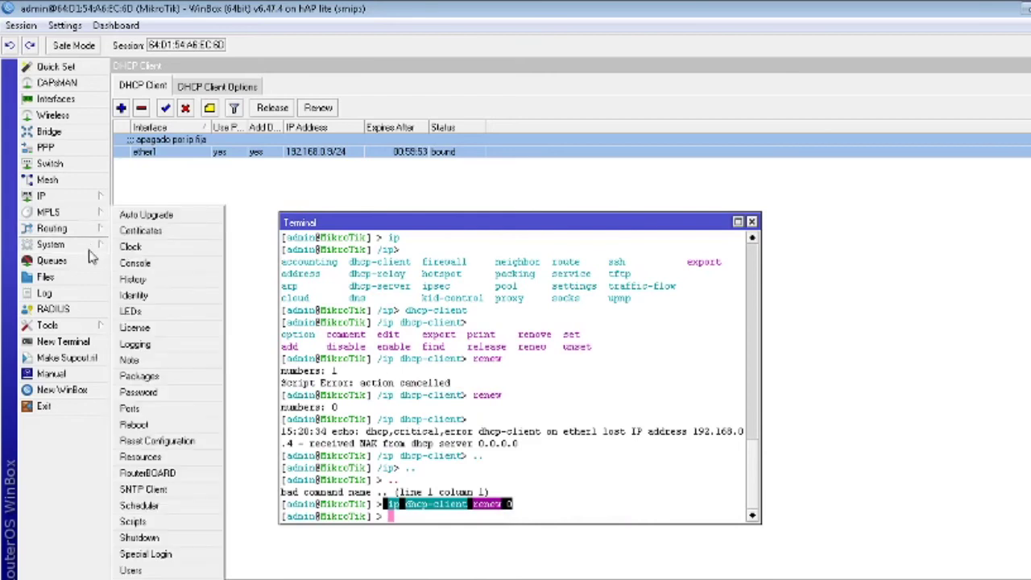
pyautogui.click(190, 506)
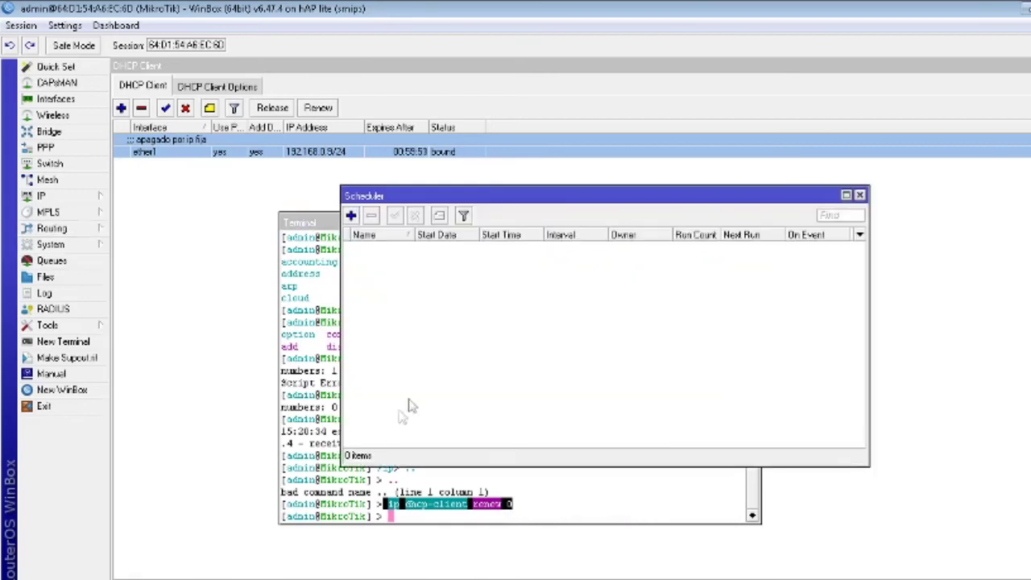
pyautogui.click(351, 218)
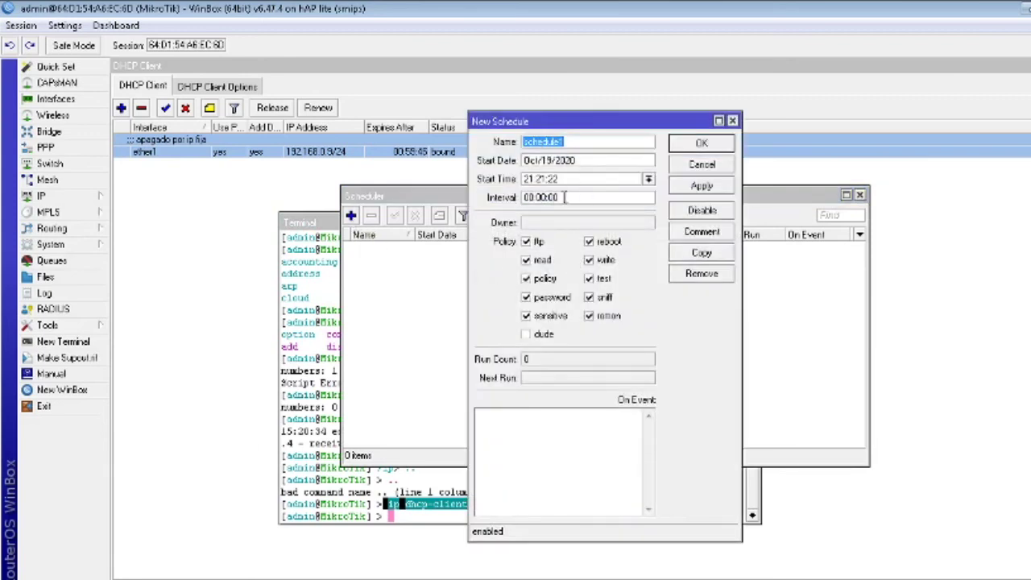
pyautogui.click(593, 161)
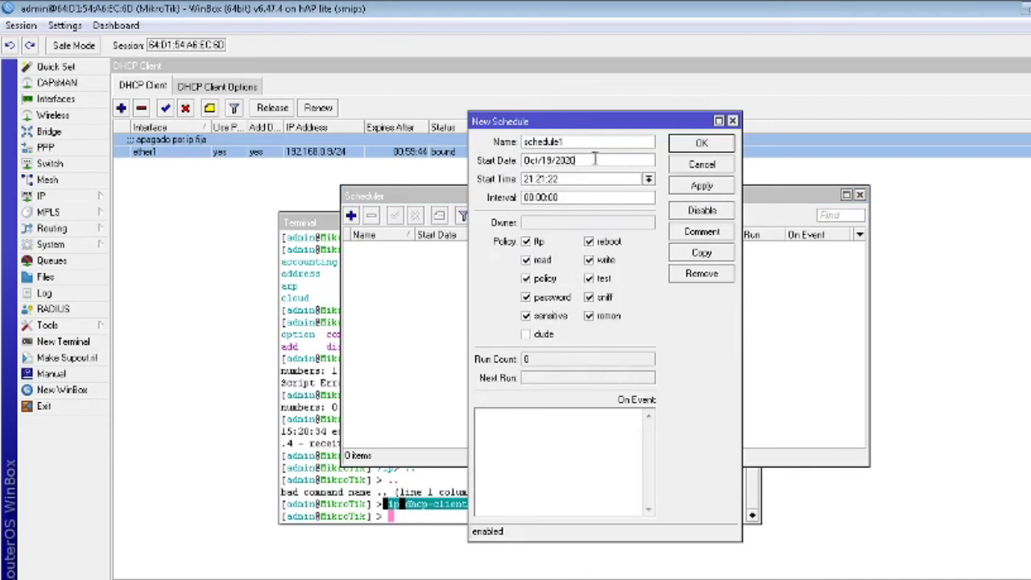
pyautogui.press('BackSpace')
pyautogui.press('BackSpace')
pyautogui.doubleClick(538, 198)
pyautogui.click(593, 444)
pyautogui.hotkey('ctrl', 'v')
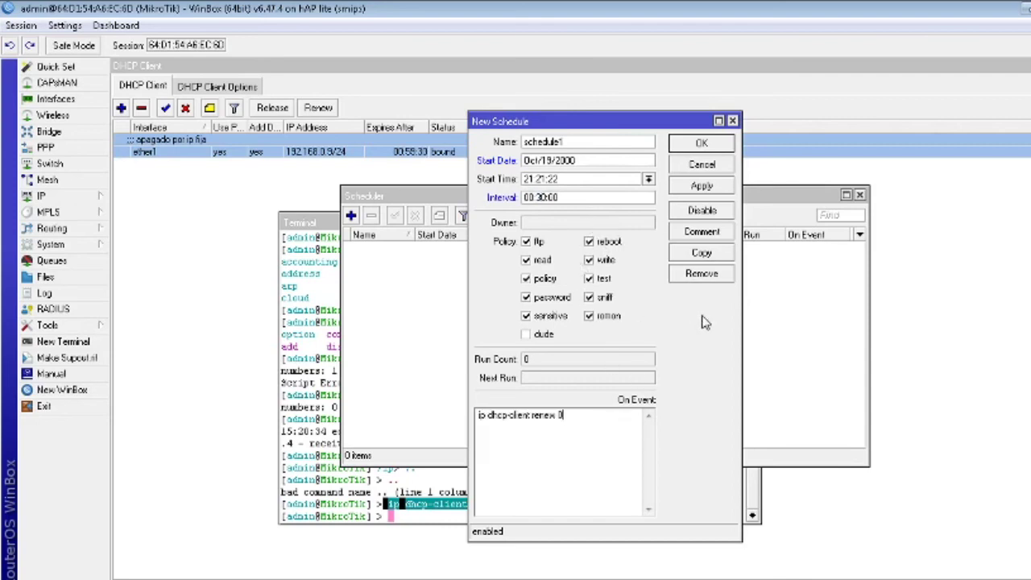
pyautogui.click(701, 186)
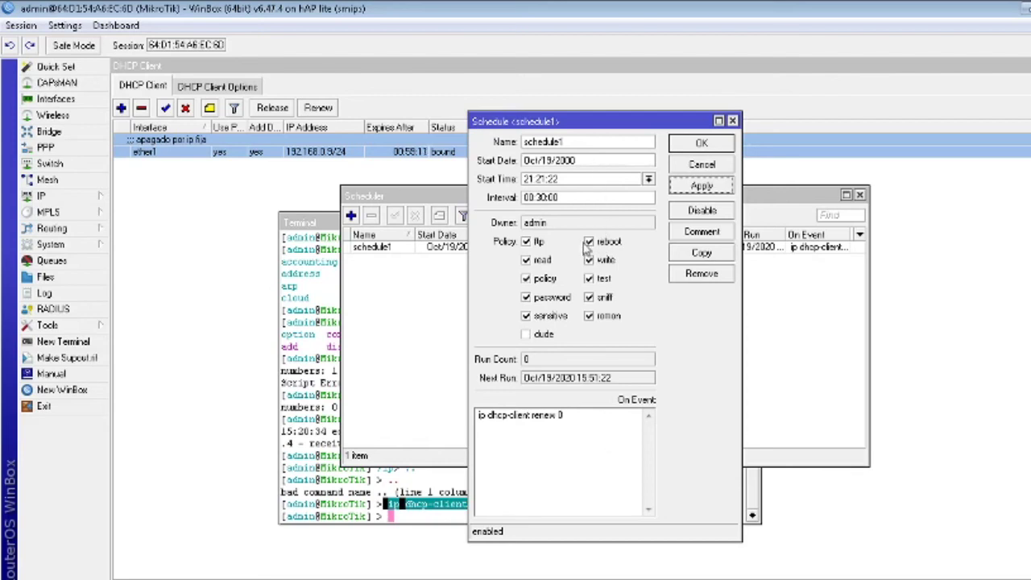
# Rename the new schedule with its own event command, ip dhcp-client renew 0, and confirm the entry
pyautogui.doubleClick(623, 427)
pyautogui.moveTo(624, 428); pyautogui.dragTo(461, 461)
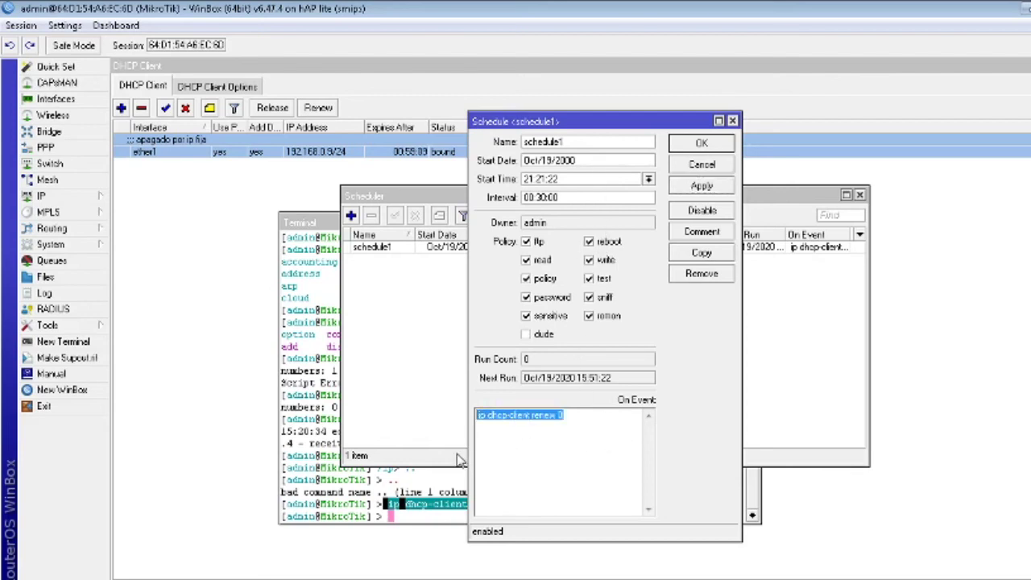
pyautogui.rightClick(570, 447)
pyautogui.click(657, 272)
pyautogui.doubleClick(615, 143)
pyautogui.rightClick(615, 144)
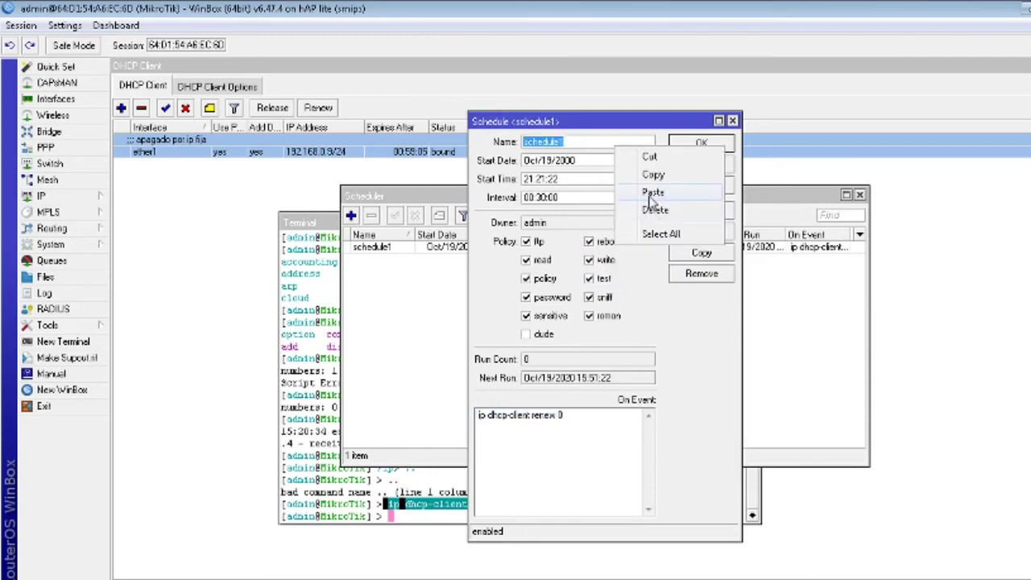
pyautogui.click(651, 197)
pyautogui.click(702, 190)
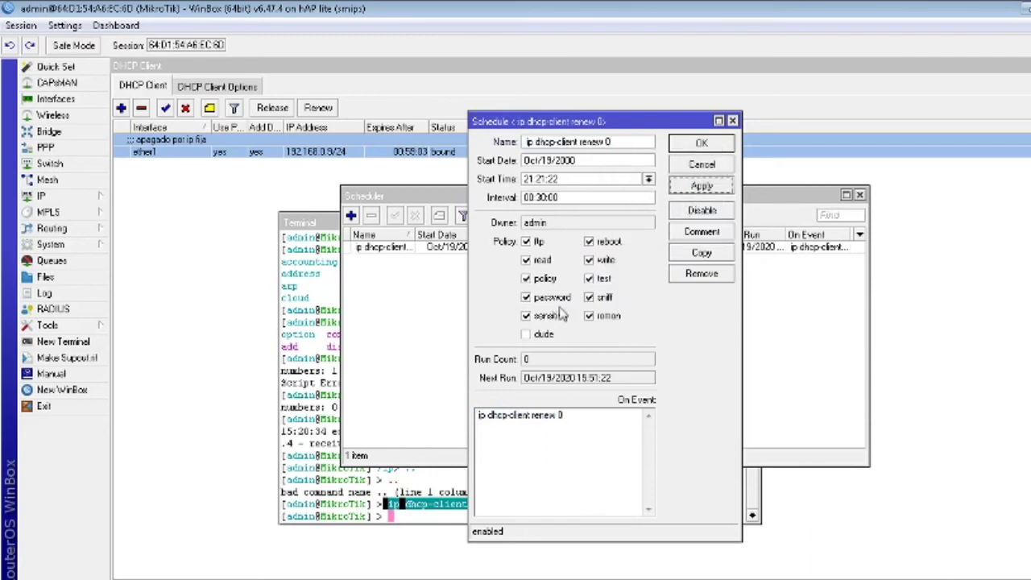
pyautogui.click(555, 335)
pyautogui.click(687, 190)
pyautogui.click(680, 145)
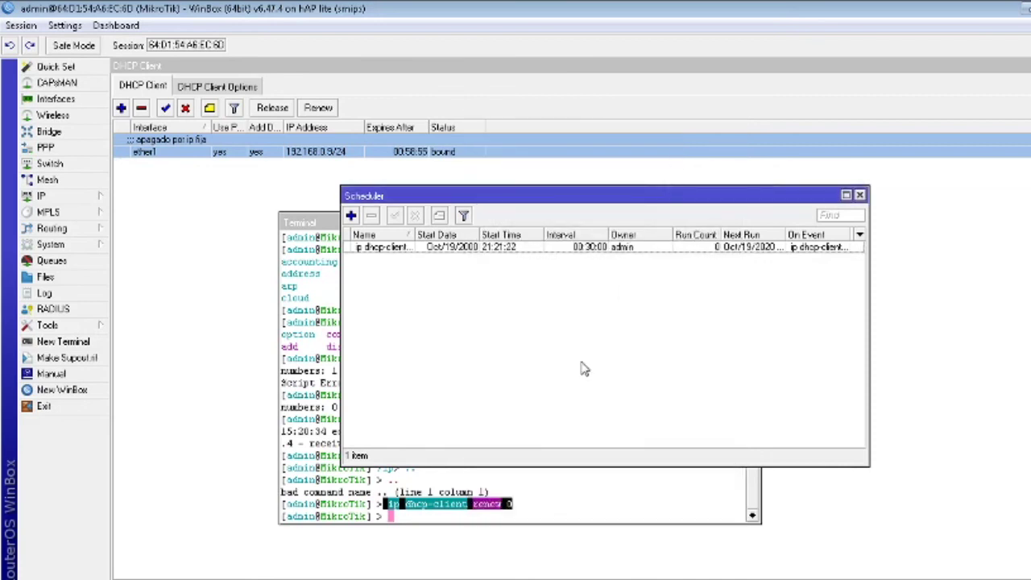
# In a new terminal, go into ip dhcp-client and print its entries
pyautogui.click(97, 342)
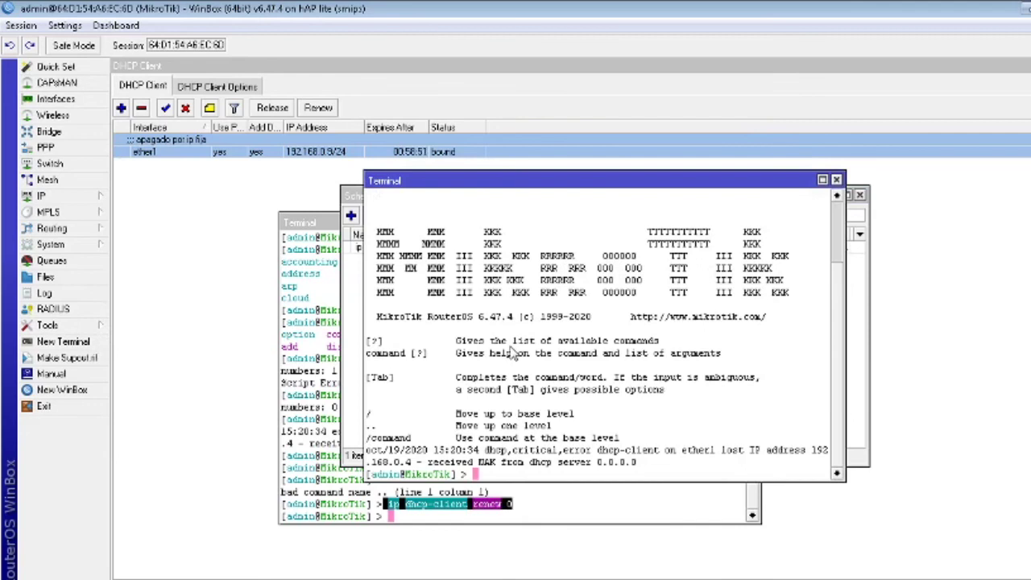
pyautogui.write('ip')
pyautogui.press('Return')
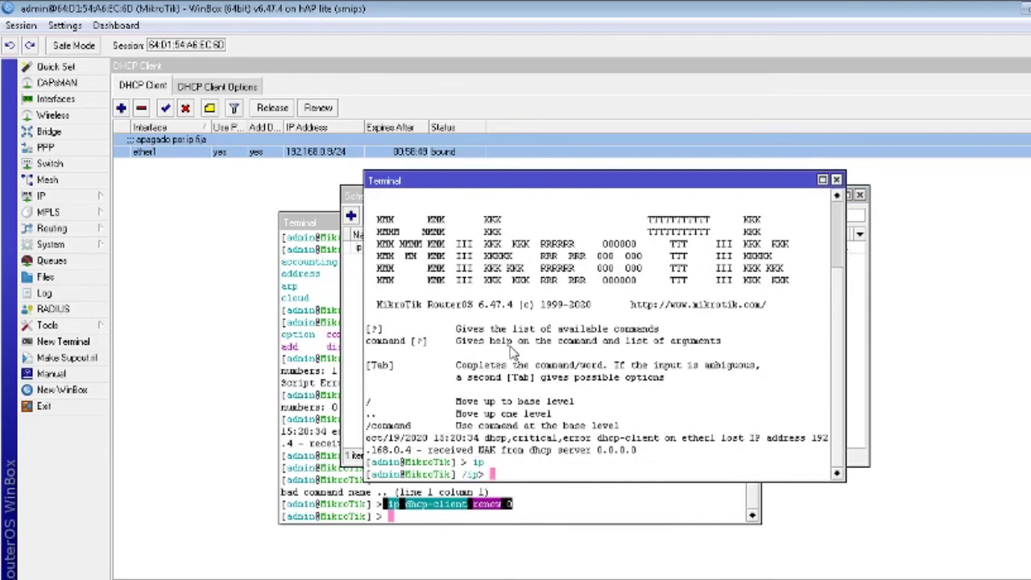
pyautogui.write('dhcp-c')
pyautogui.press('Tab')
pyautogui.press('Return')
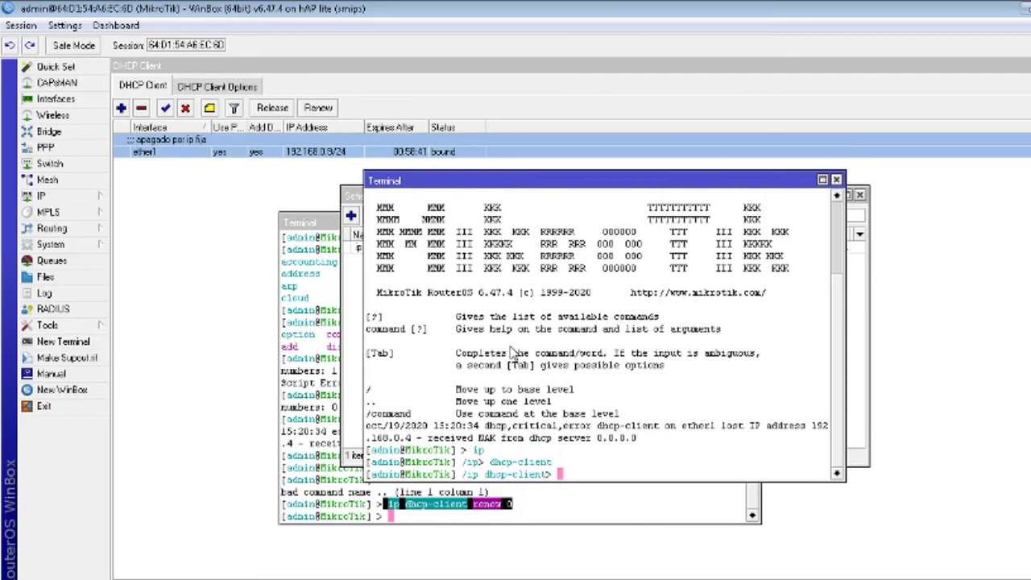
pyautogui.write('print')
pyautogui.press('Return')
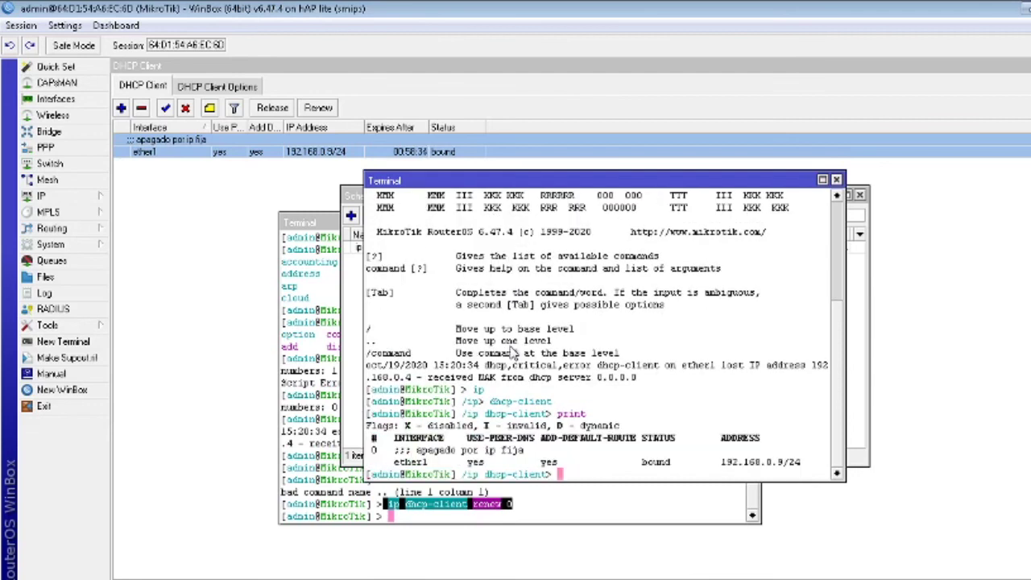
# Return the terminal to base level, enter system scheduler and print the scheduled entries
pyautogui.write('..')
pyautogui.press('Return')
pyautogui.write('..')
pyautogui.press('Return')
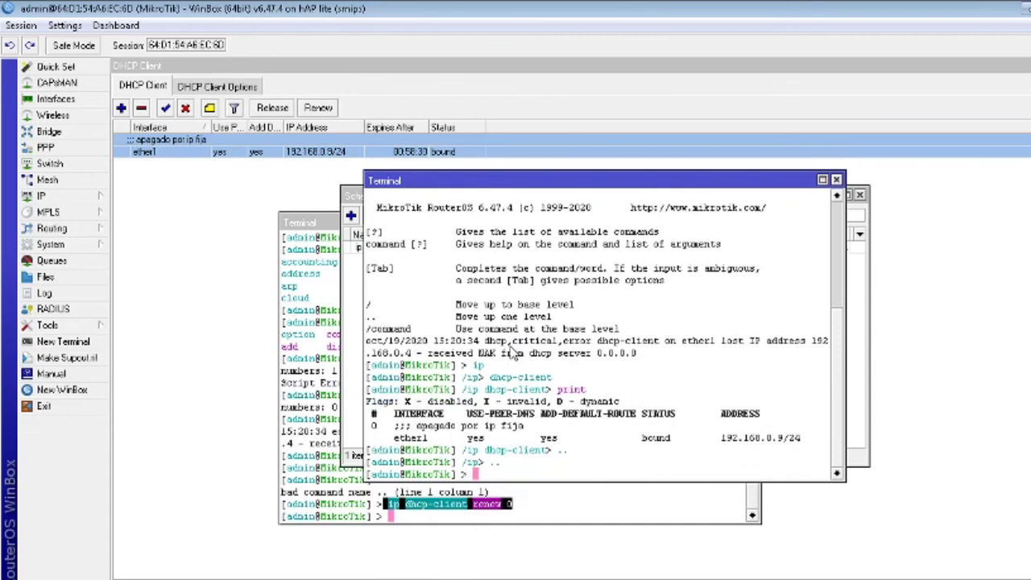
pyautogui.write('system')
pyautogui.press('Return')
pyautogui.write('syst')
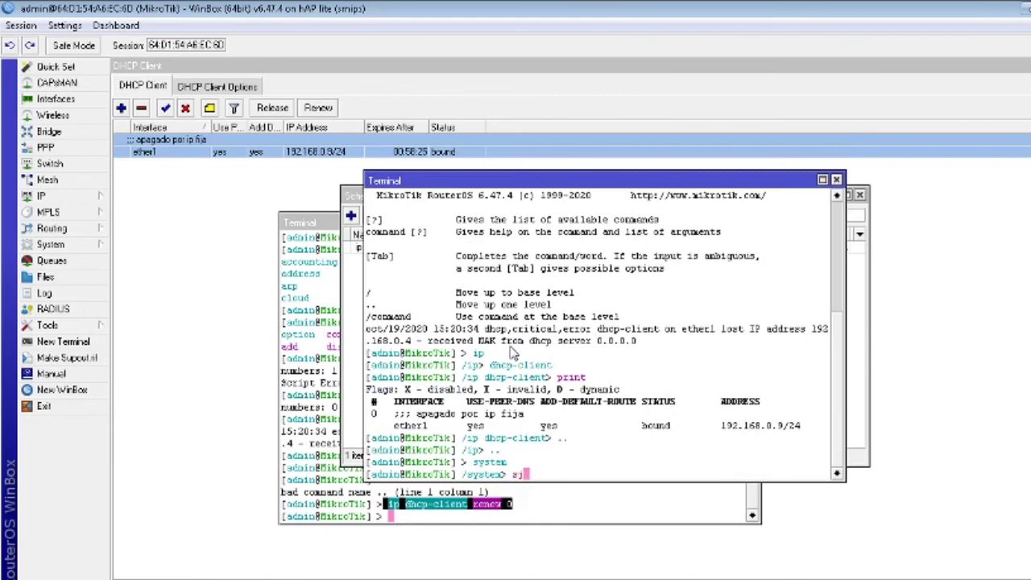
pyautogui.write('e')
pyautogui.press('Tab')
pyautogui.press('Return')
pyautogui.write('print')
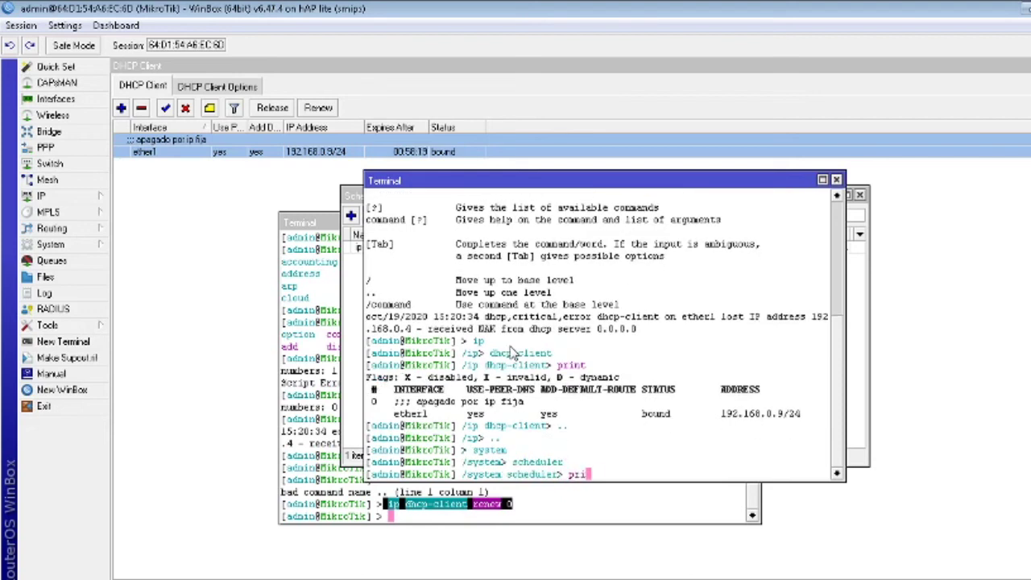
pyautogui.press('Return')
# Export the scheduler configuration and copy the script from /system scheduler through the start-time line
pyautogui.write('export')
pyautogui.press('Return')
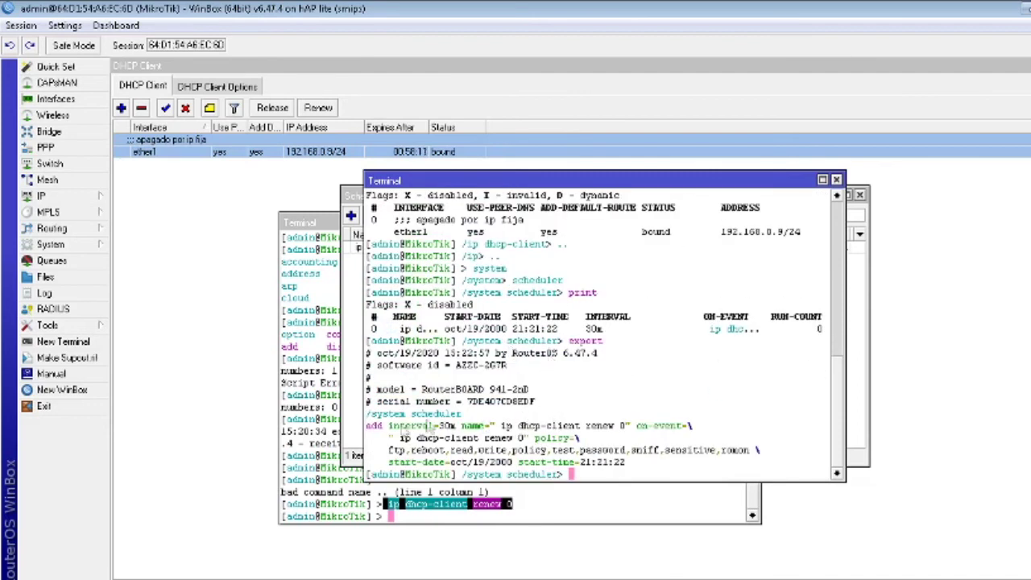
pyautogui.moveTo(369, 412); pyautogui.dragTo(647, 465)
pyautogui.rightClick(618, 432)
pyautogui.click(652, 441)
# Switch to the Notepad file and paste the copied scheduler script between the existing comments, then save the file
pyautogui.hotkey('alt', 'Tab')
pyautogui.hotkey('alt', 'Tab')
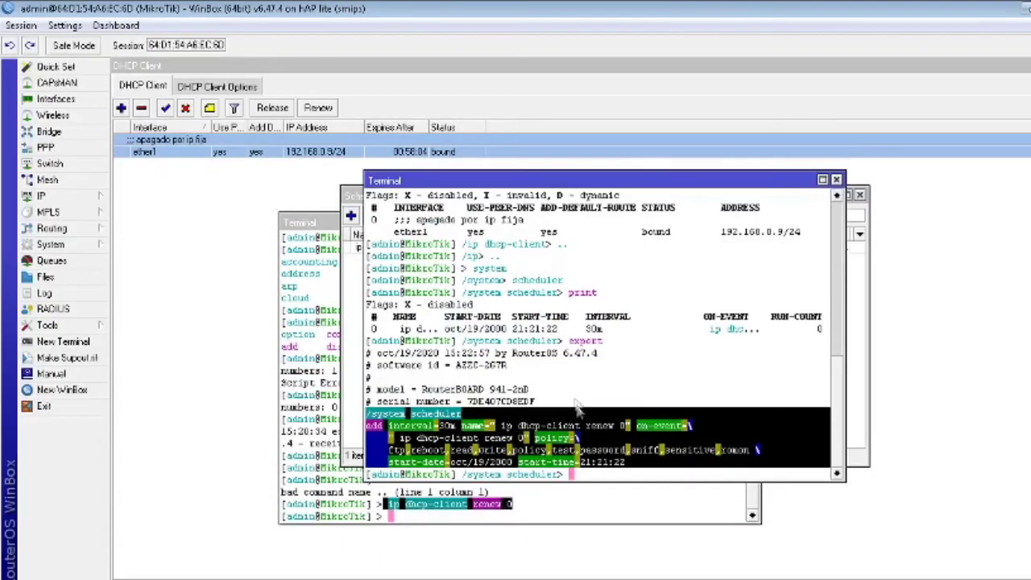
pyautogui.hotkey('alt', 'Tab')
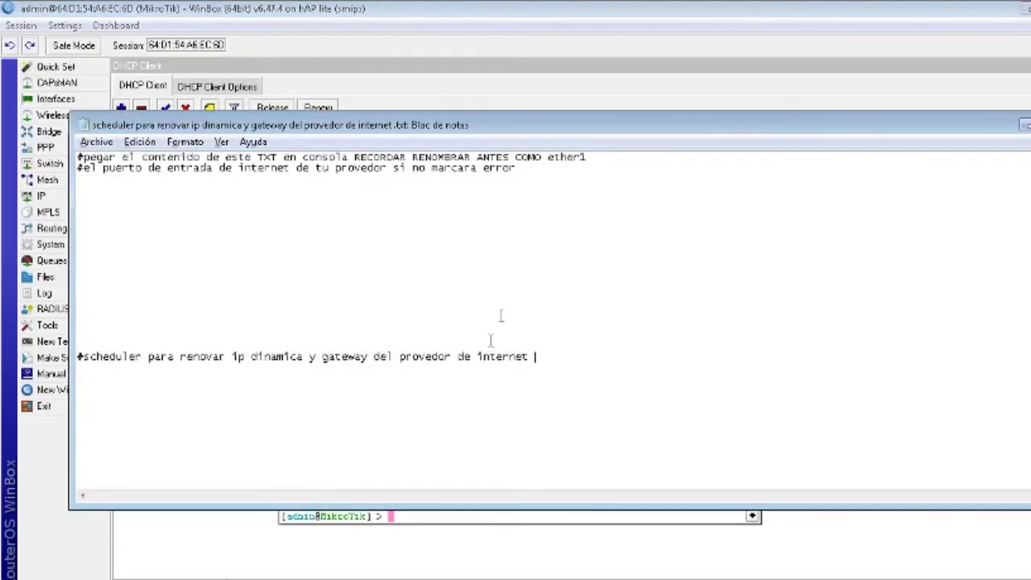
pyautogui.rightClick(445, 247)
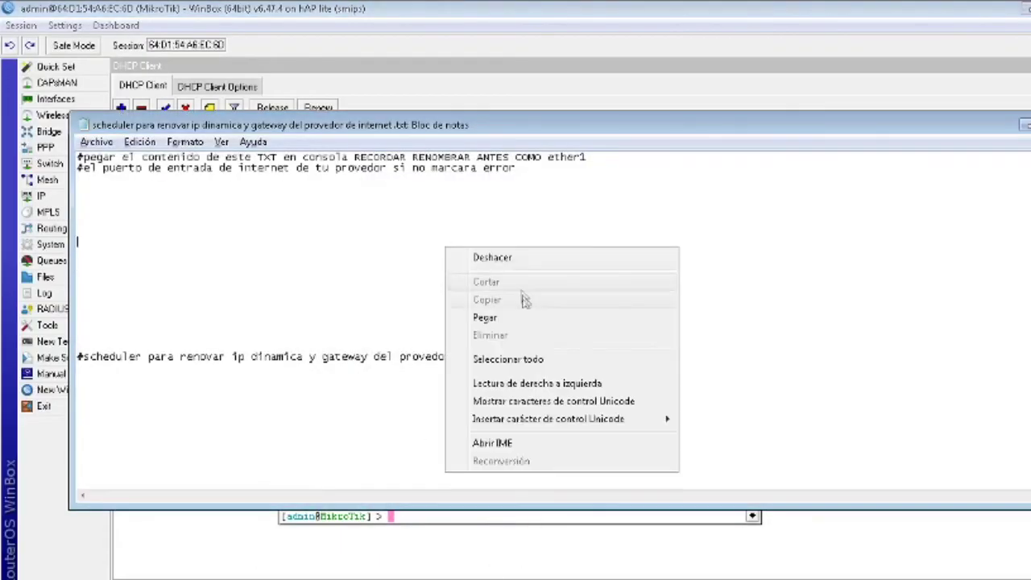
pyautogui.click(527, 320)
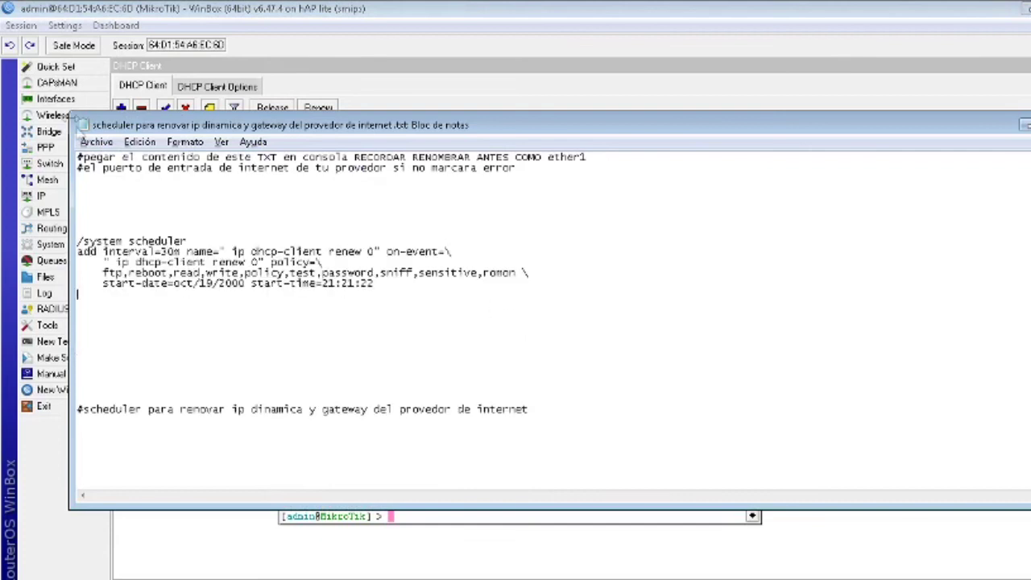
pyautogui.click(96, 142)
pyautogui.click(149, 197)
pyautogui.moveTo(375, 286); pyautogui.dragTo(194, 206)
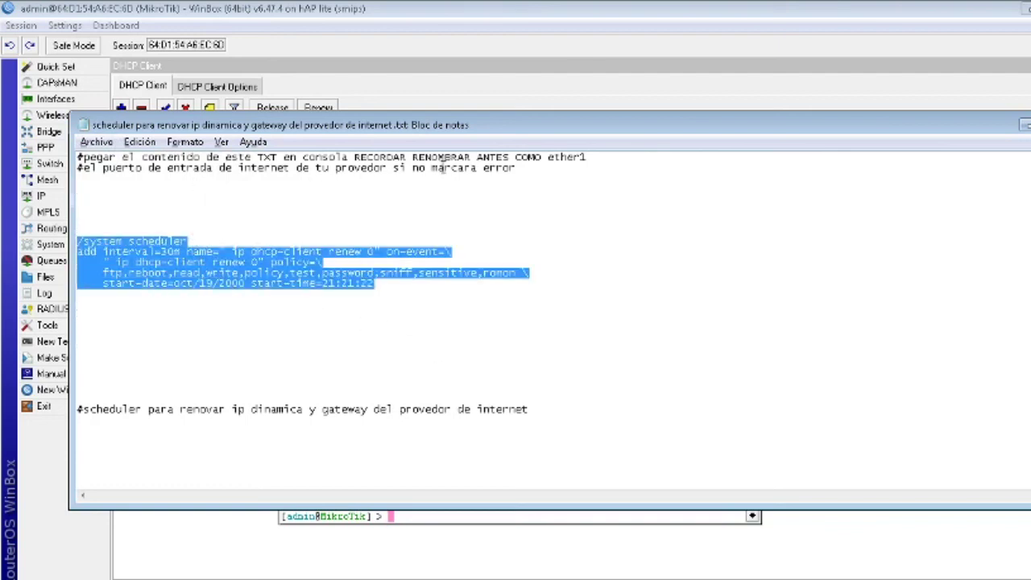
pyautogui.click(441, 334)
pyautogui.click(444, 345)
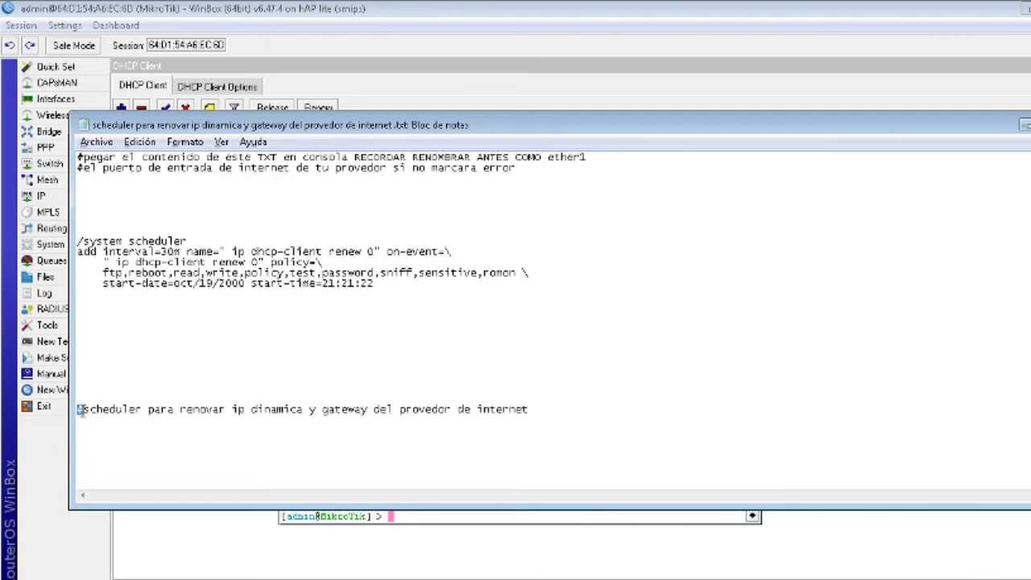
# Add a comment line between the script and the final comment, starting with "# los # son para que"
pyautogui.click(101, 357)
pyautogui.hotkey('ctrl', 'v')
pyautogui.write('los # son para que')
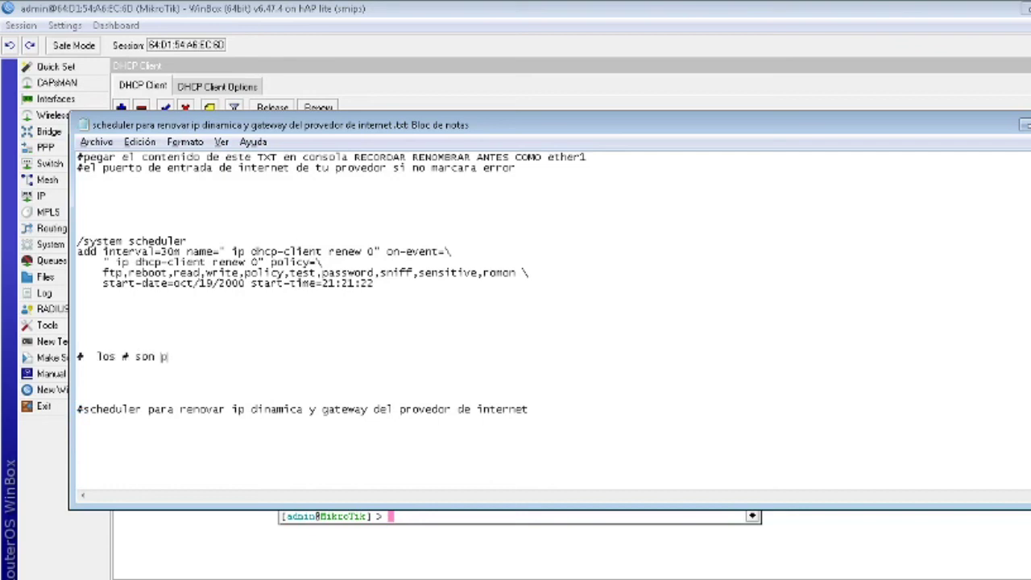